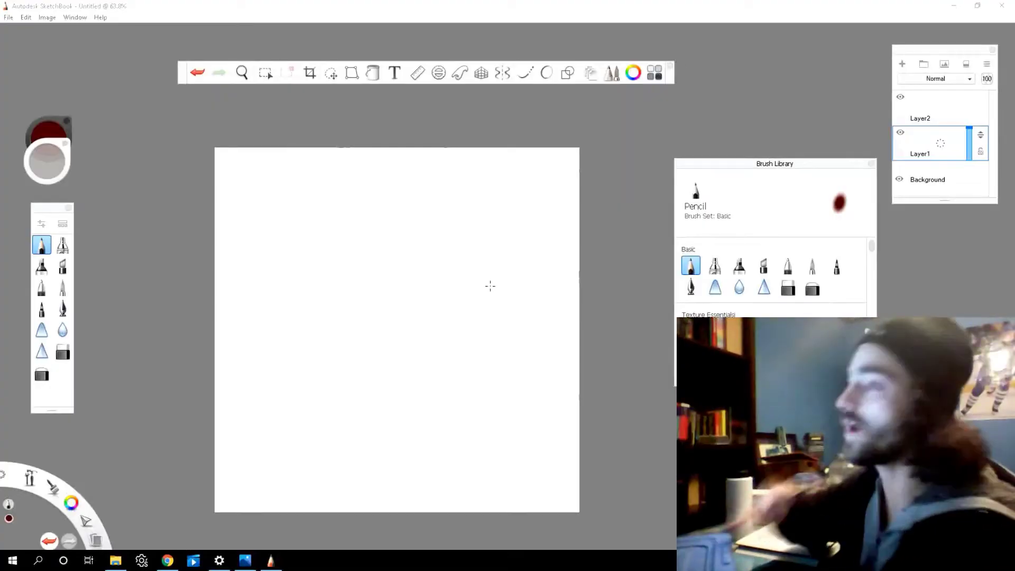
# Step: Reposition the toolbar, turn on symmetry across the vertical axis and sketch mirrored pencil strokes on Layer1
pyautogui.moveTo(669, 80); pyautogui.dragTo(662, 100)
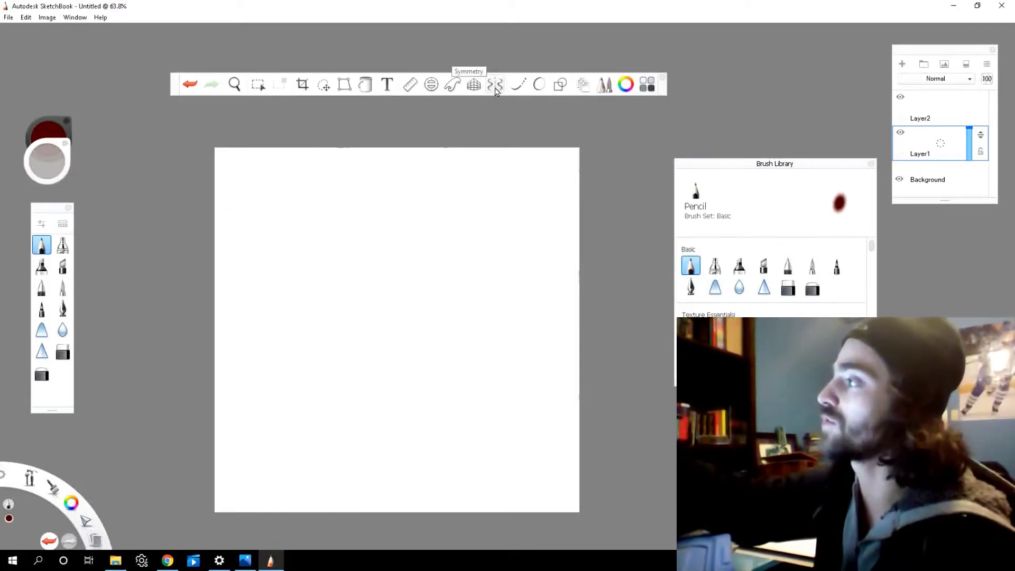
pyautogui.click(496, 86)
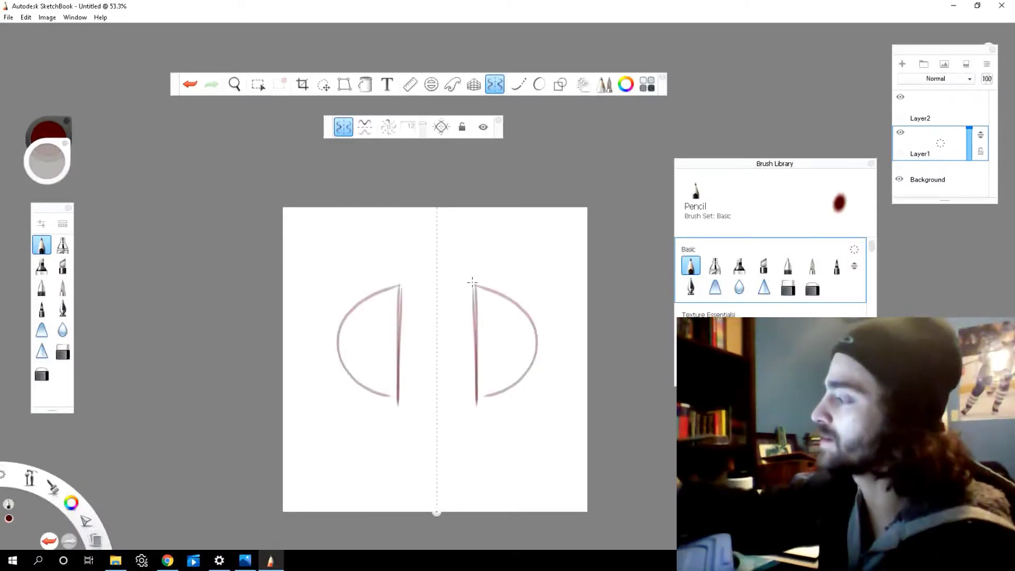
pyautogui.moveTo(471, 280); pyautogui.dragTo(476, 403)
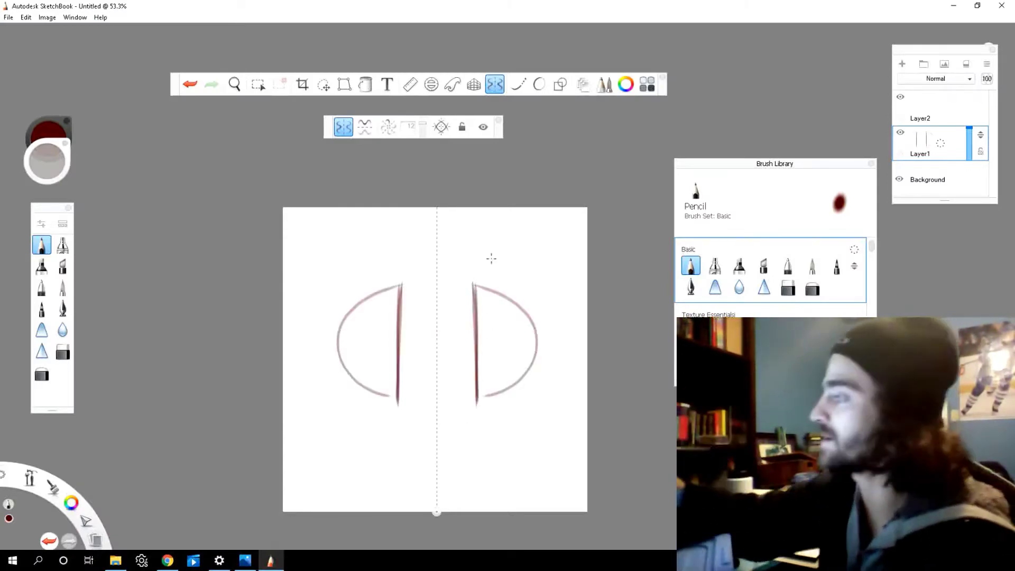
pyautogui.moveTo(459, 282); pyautogui.dragTo(451, 426)
# Step: Select Layer2 and sketch large mirrored curves around the strokes already drawn
pyautogui.click(966, 122)
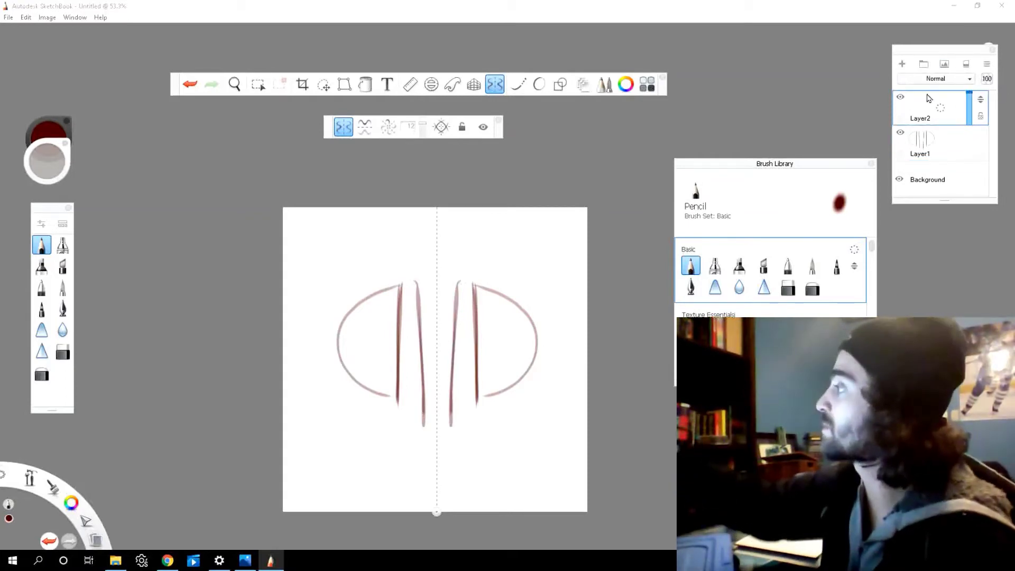
pyautogui.moveTo(515, 248)
pyautogui.mouseDown()
pyautogui.moveTo(551, 289)
pyautogui.moveTo(528, 414)
pyautogui.moveTo(480, 432)
pyautogui.mouseUp()
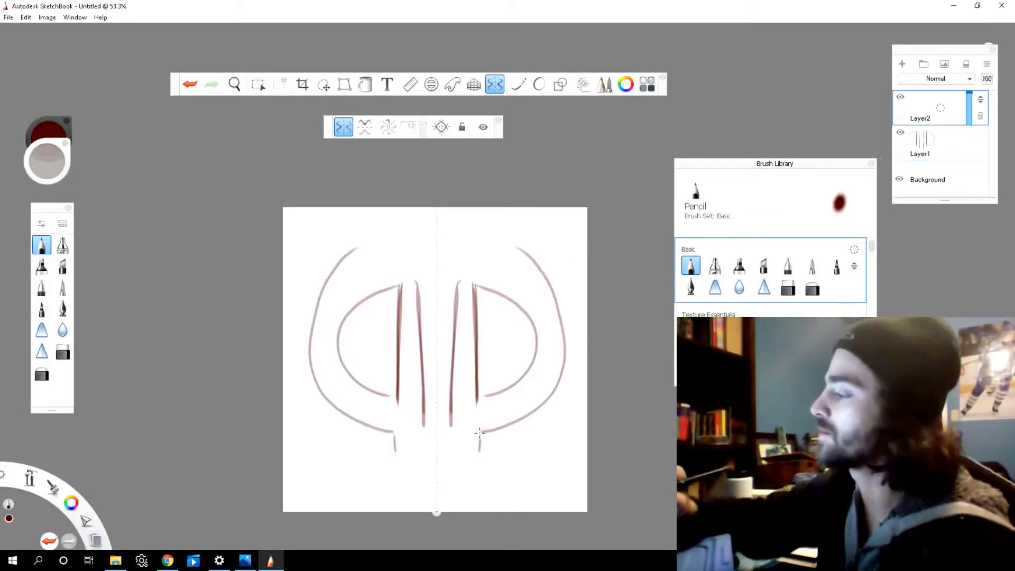
pyautogui.moveTo(512, 241)
pyautogui.mouseDown()
pyautogui.moveTo(476, 221)
pyautogui.moveTo(553, 304)
pyautogui.mouseUp()
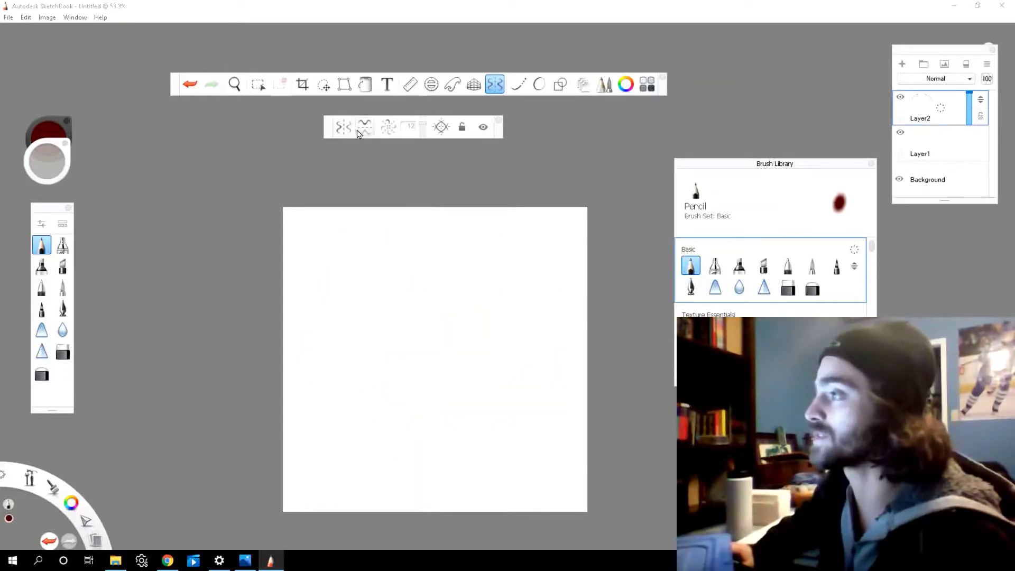
# Step: Mirror across a horizontal axis placed near mid-canvas and sketch several freehand shapes reflected above and below it
pyautogui.click(359, 132)
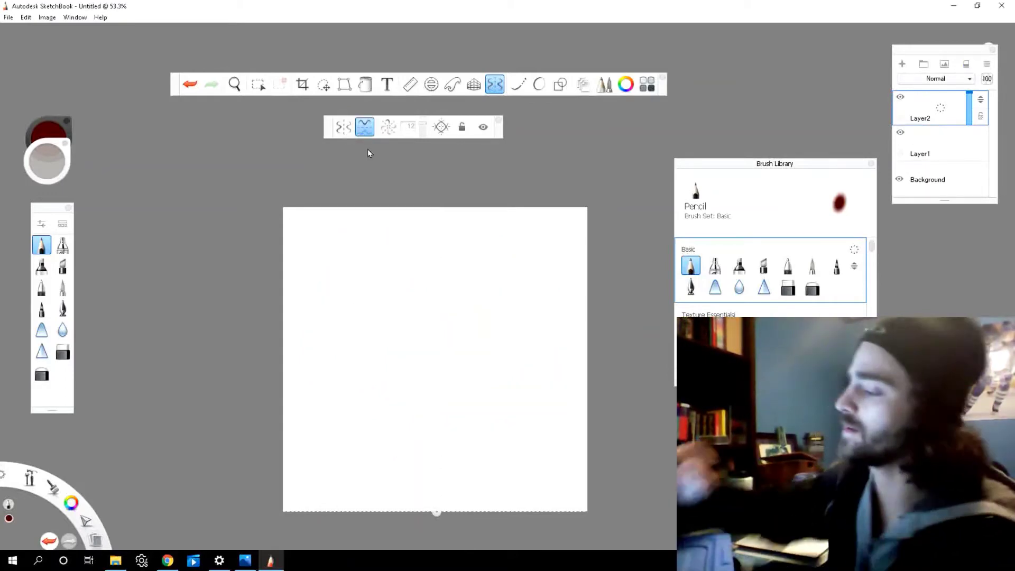
pyautogui.moveTo(437, 511); pyautogui.dragTo(429, 376)
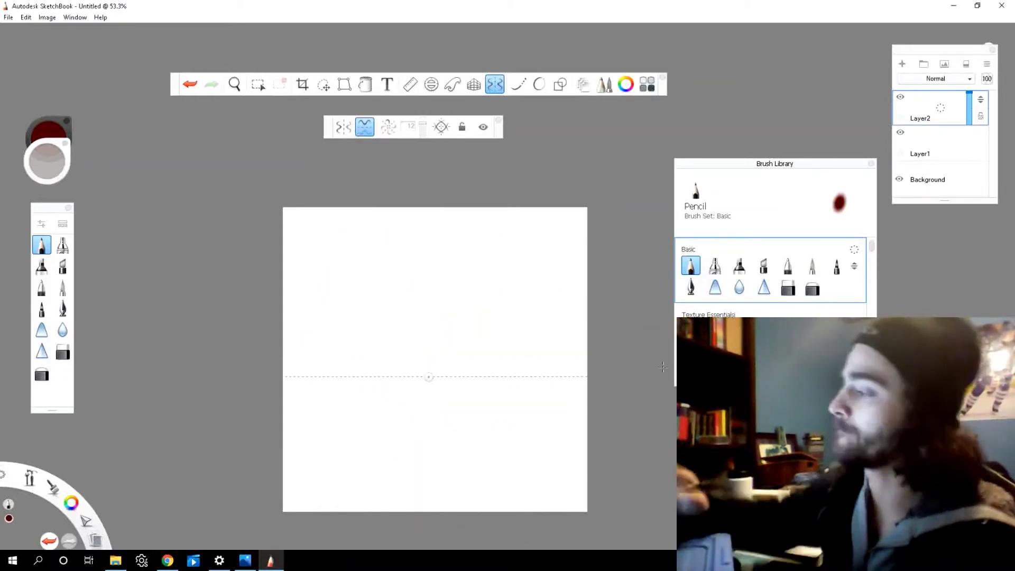
pyautogui.moveTo(392, 325)
pyautogui.mouseDown()
pyautogui.moveTo(491, 339)
pyautogui.moveTo(465, 349)
pyautogui.moveTo(381, 323)
pyautogui.mouseUp()
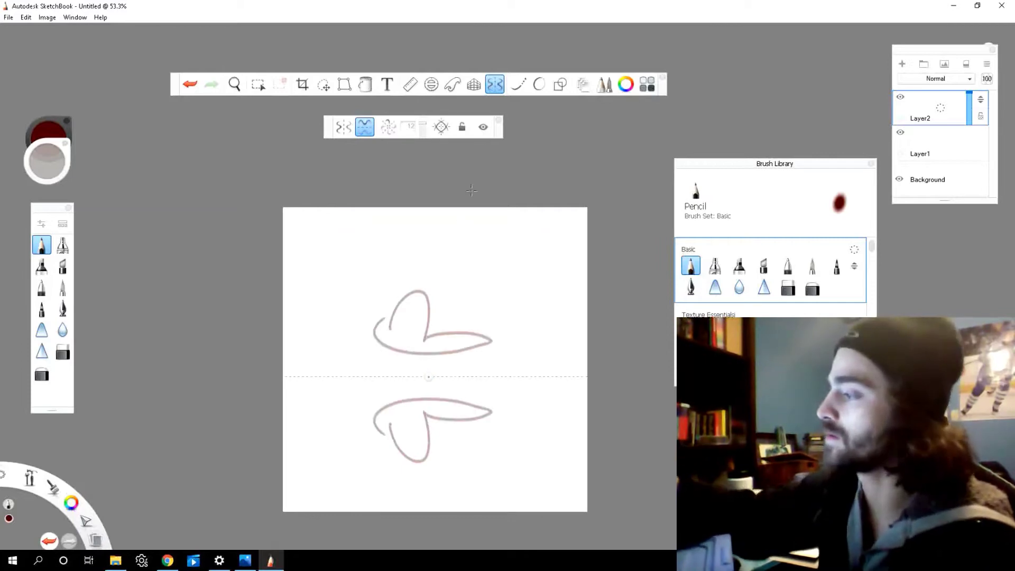
pyautogui.moveTo(475, 295)
pyautogui.mouseDown()
pyautogui.moveTo(473, 263)
pyautogui.moveTo(503, 299)
pyautogui.mouseUp()
pyautogui.moveTo(338, 278)
pyautogui.mouseDown()
pyautogui.moveTo(339, 353)
pyautogui.moveTo(320, 263)
pyautogui.mouseUp()
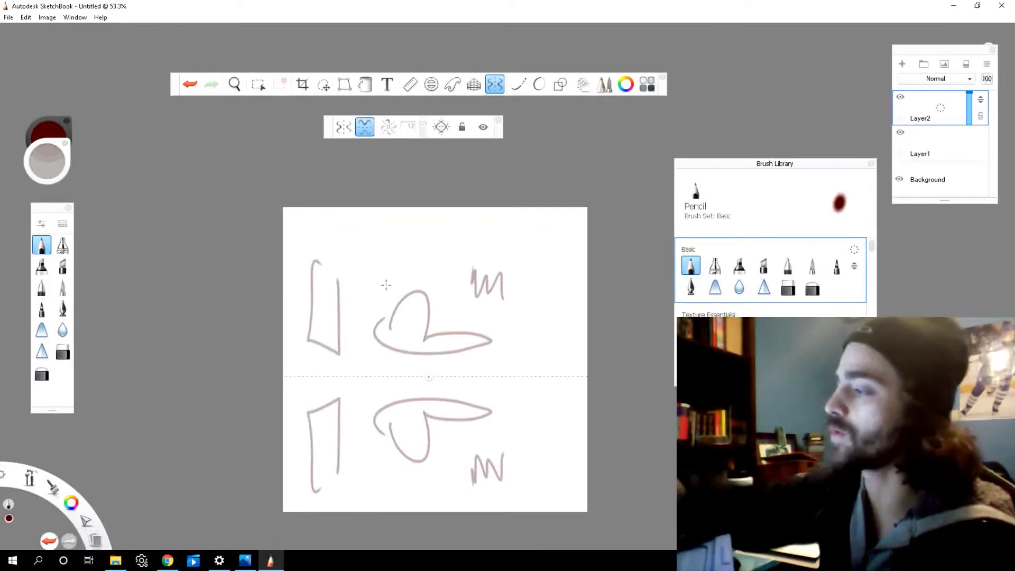
pyautogui.moveTo(353, 395)
pyautogui.mouseDown()
pyautogui.moveTo(542, 396)
pyautogui.moveTo(463, 480)
pyautogui.moveTo(358, 464)
pyautogui.mouseUp()
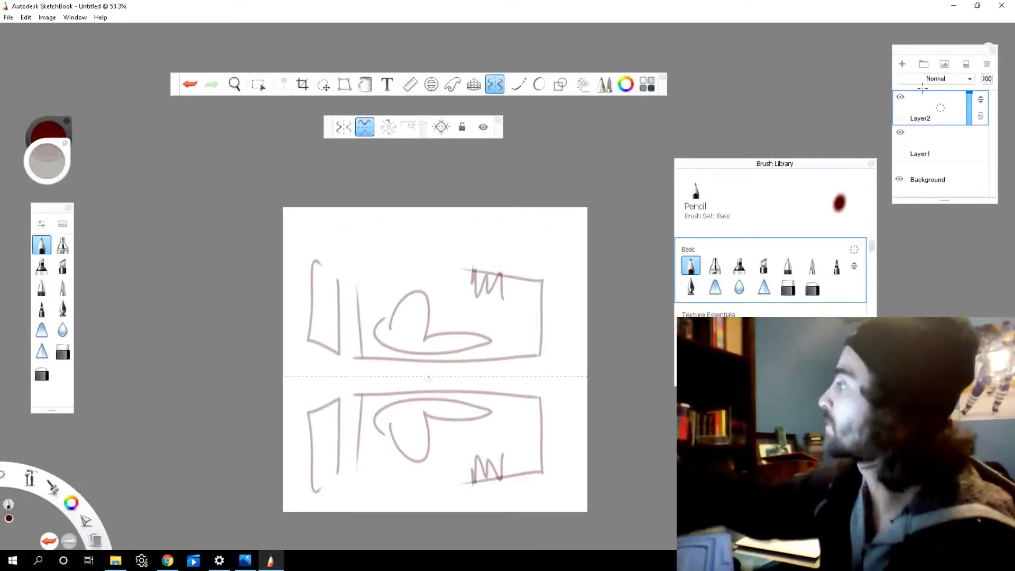
# Step: Clear Layer2 and combine vertical with horizontal symmetry, with the axes crossing near the canvas centre
pyautogui.press('Delete')
pyautogui.click(343, 127)
pyautogui.moveTo(428, 377); pyautogui.dragTo(435, 363)
# Step: Sketch lines, small ovals and marks that repeat in all four quadrants around the crossed symmetry axes
pyautogui.moveTo(467, 271)
pyautogui.mouseDown()
pyautogui.moveTo(469, 319)
pyautogui.moveTo(524, 253)
pyautogui.moveTo(472, 263)
pyautogui.moveTo(520, 342)
pyautogui.mouseUp()
pyautogui.moveTo(548, 242); pyautogui.dragTo(545, 317)
pyautogui.moveTo(463, 244); pyautogui.dragTo(513, 233)
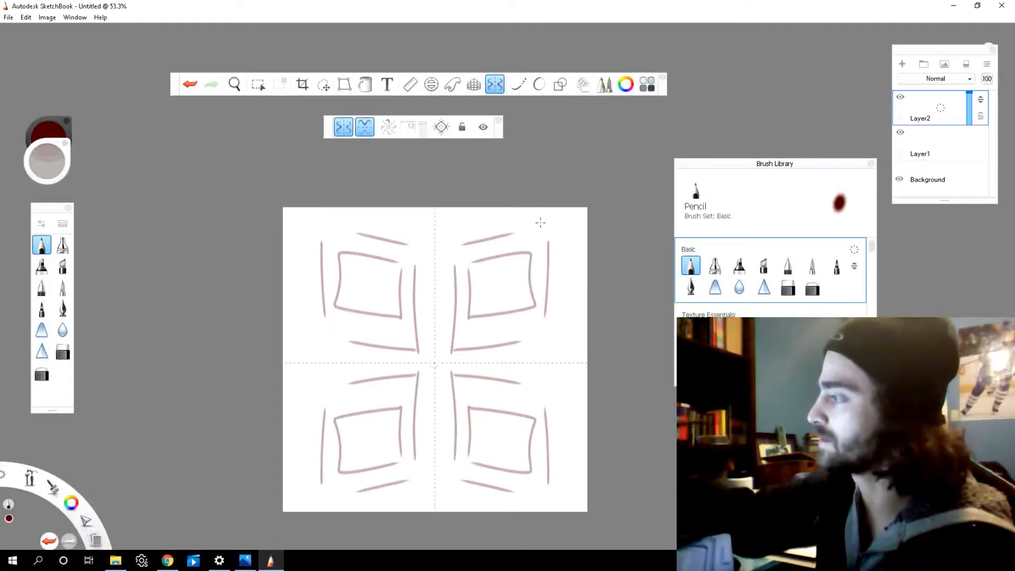
pyautogui.moveTo(562, 382); pyautogui.dragTo(564, 389)
pyautogui.moveTo(566, 433); pyautogui.dragTo(567, 425)
pyautogui.moveTo(567, 465)
pyautogui.mouseDown()
pyautogui.moveTo(553, 502)
pyautogui.moveTo(461, 494)
pyautogui.moveTo(472, 495)
pyautogui.mouseUp()
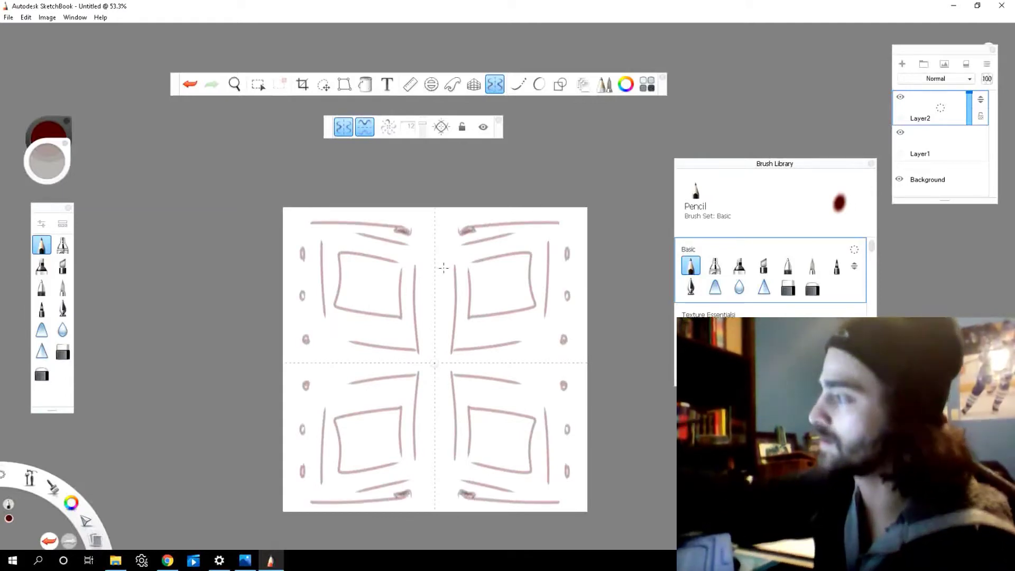
pyautogui.moveTo(444, 265)
pyautogui.mouseDown()
pyautogui.moveTo(443, 345)
pyautogui.moveTo(490, 354)
pyautogui.mouseUp()
pyautogui.moveTo(562, 341)
pyautogui.mouseDown()
pyautogui.moveTo(550, 339)
pyautogui.moveTo(560, 344)
pyautogui.mouseUp()
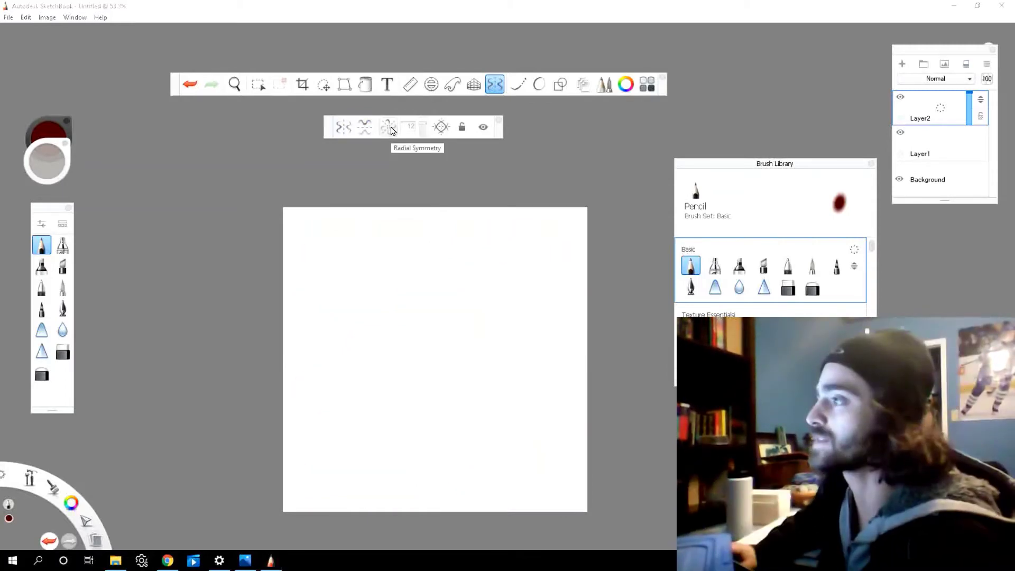
# Step: Switch to Radial Symmetry and sketch a mandala with a spiral ring, small inner marks and outer petal spikes
pyautogui.click(389, 129)
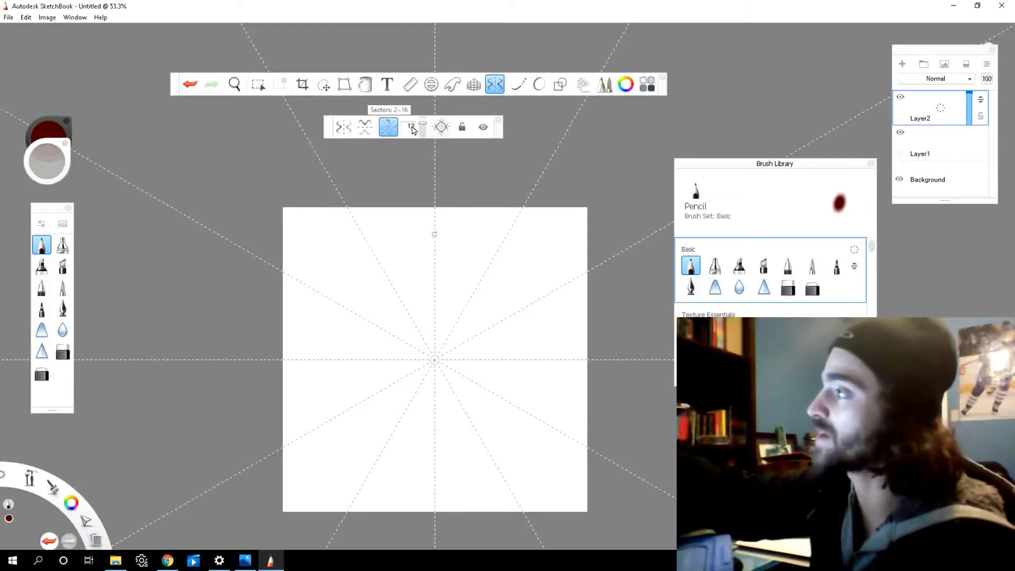
pyautogui.moveTo(511, 267)
pyautogui.mouseDown()
pyautogui.moveTo(541, 357)
pyautogui.moveTo(517, 412)
pyautogui.moveTo(483, 432)
pyautogui.moveTo(472, 407)
pyautogui.mouseUp()
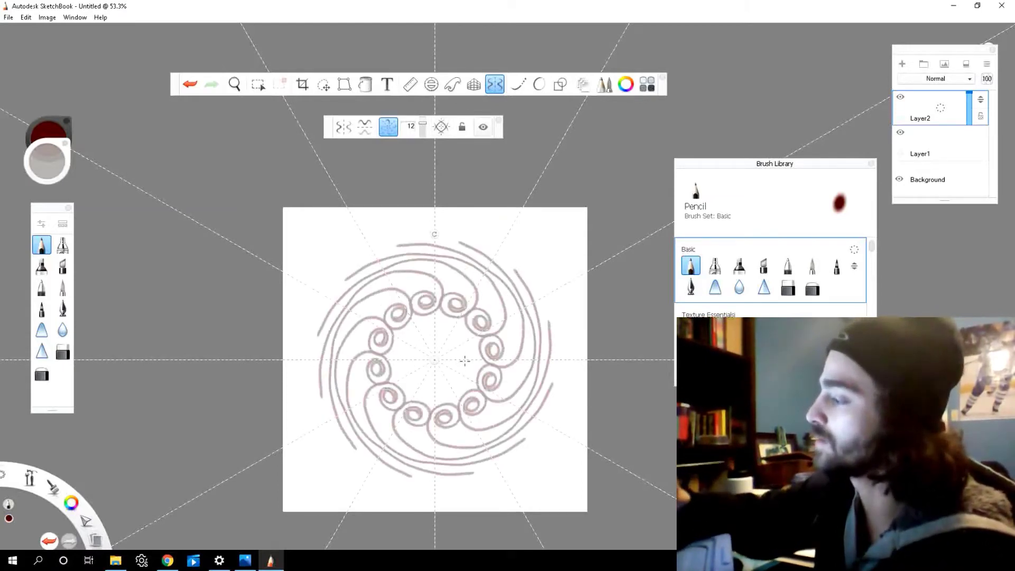
pyautogui.moveTo(464, 362); pyautogui.dragTo(461, 357)
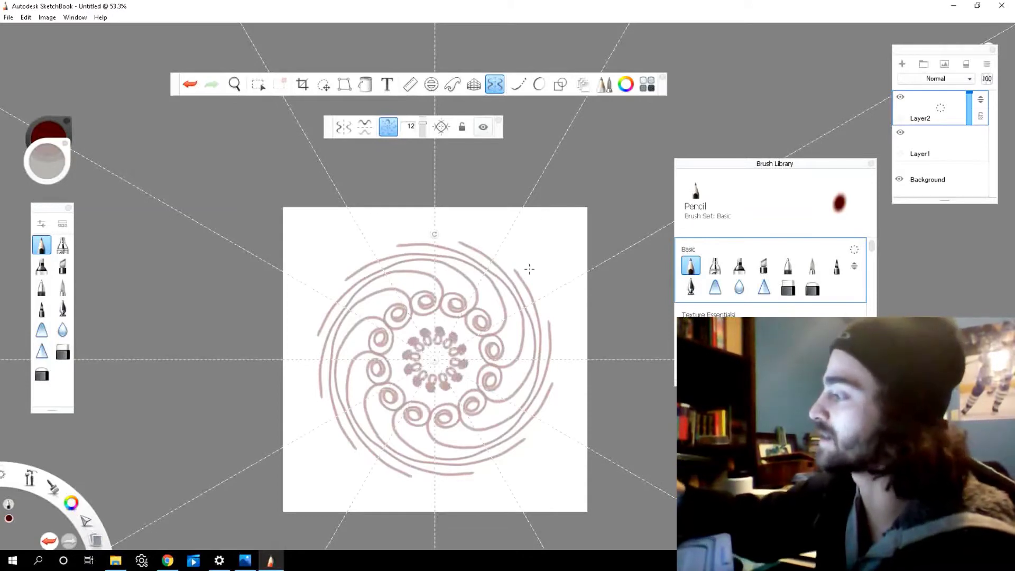
pyautogui.moveTo(529, 269)
pyautogui.mouseDown()
pyautogui.moveTo(577, 262)
pyautogui.moveTo(563, 278)
pyautogui.mouseUp()
pyautogui.moveTo(516, 304); pyautogui.dragTo(509, 329)
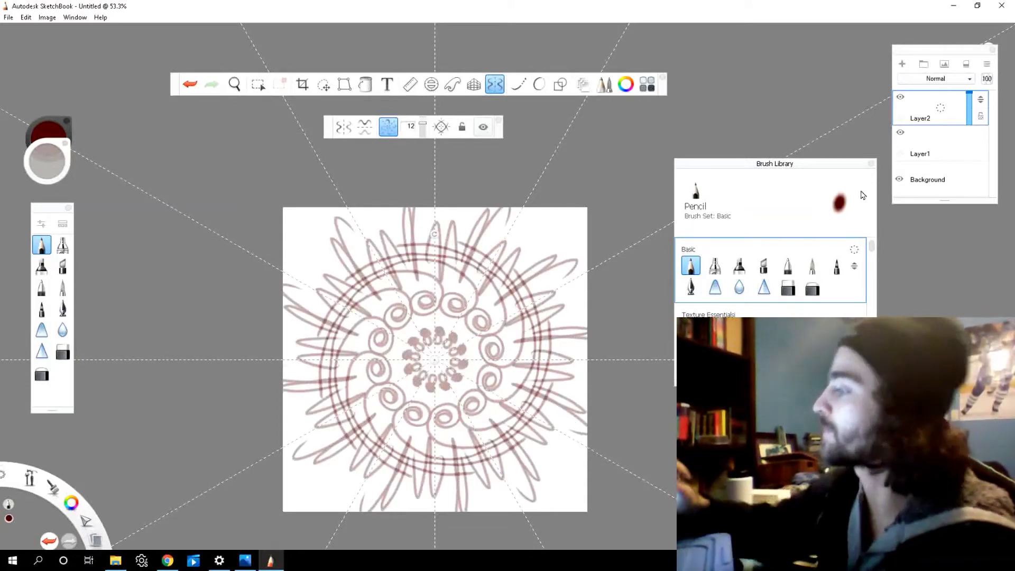
# Step: Clear Layer2 and sketch a swirling ring of looped curves with radial symmetry set to 16 sectors
pyautogui.click(966, 66)
pyautogui.moveTo(423, 125)
pyautogui.mouseDown()
pyautogui.moveTo(423, 134)
pyautogui.moveTo(424, 117)
pyautogui.mouseUp()
pyautogui.moveTo(497, 278); pyautogui.dragTo(523, 332)
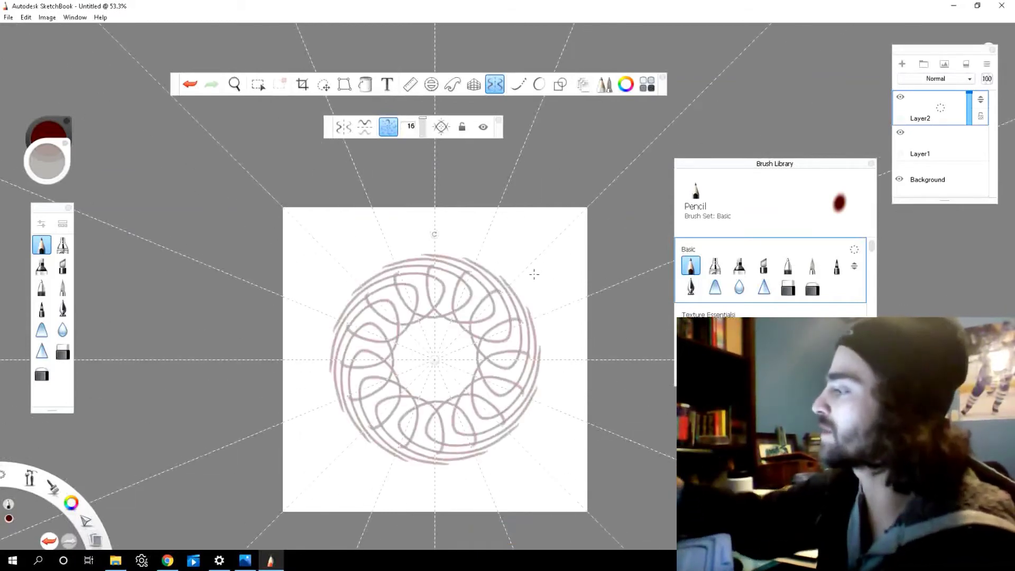
pyautogui.moveTo(537, 282)
pyautogui.mouseDown()
pyautogui.moveTo(529, 391)
pyautogui.moveTo(510, 340)
pyautogui.mouseUp()
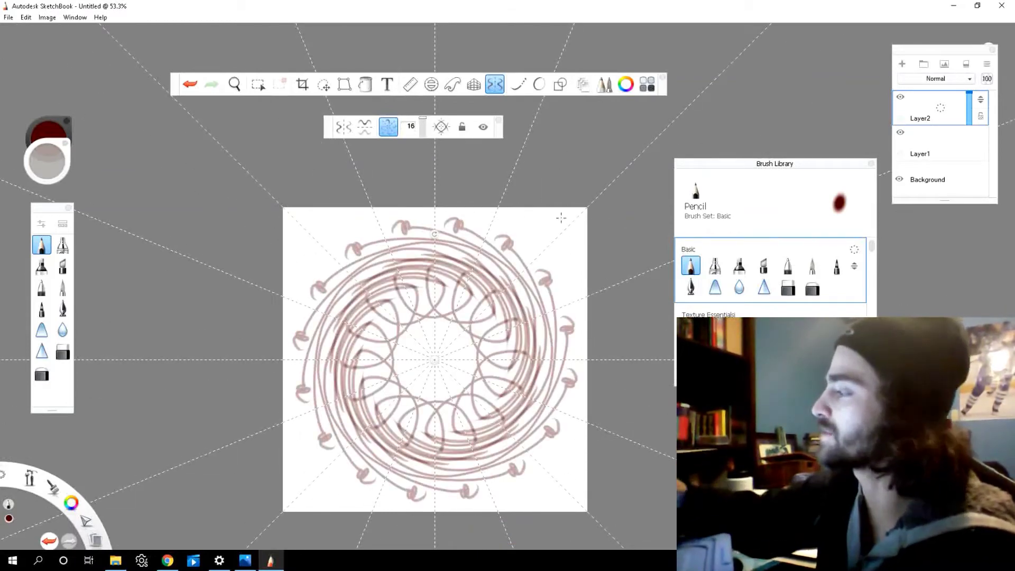
# Step: Clear Layer2 and sketch an angular pattern around the centre with radial symmetry set to 7 sectors
pyautogui.click(966, 66)
pyautogui.moveTo(422, 120); pyautogui.dragTo(423, 131)
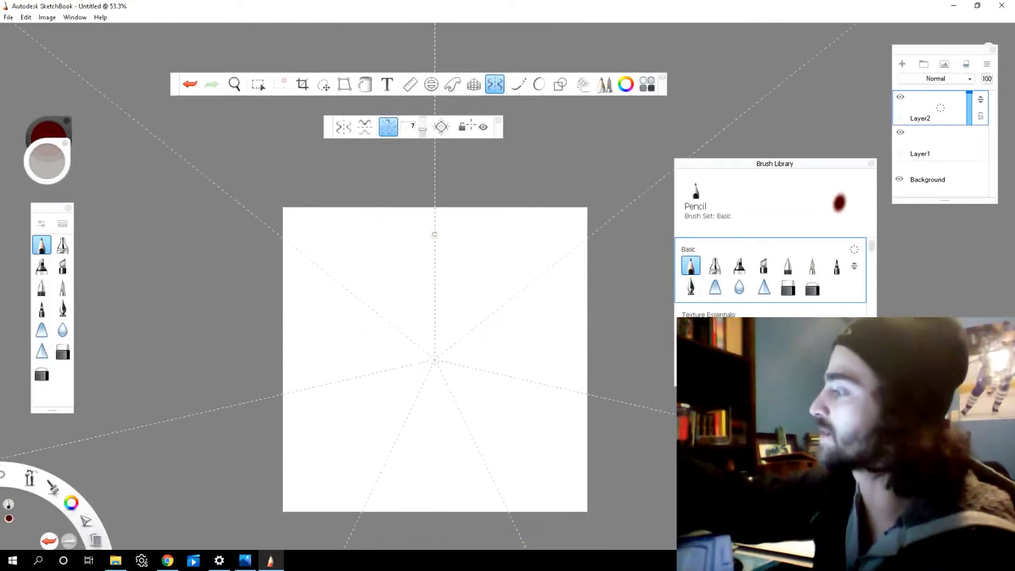
pyautogui.moveTo(510, 258)
pyautogui.mouseDown()
pyautogui.moveTo(503, 278)
pyautogui.moveTo(526, 292)
pyautogui.moveTo(500, 342)
pyautogui.moveTo(486, 297)
pyautogui.mouseUp()
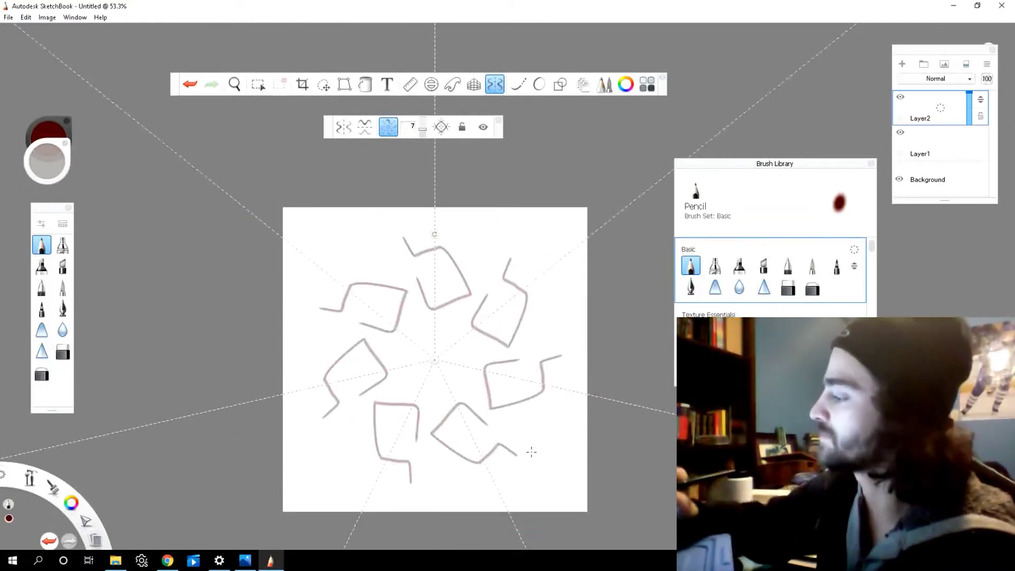
pyautogui.moveTo(531, 452)
pyautogui.mouseDown()
pyautogui.moveTo(563, 402)
pyautogui.moveTo(531, 463)
pyautogui.mouseUp()
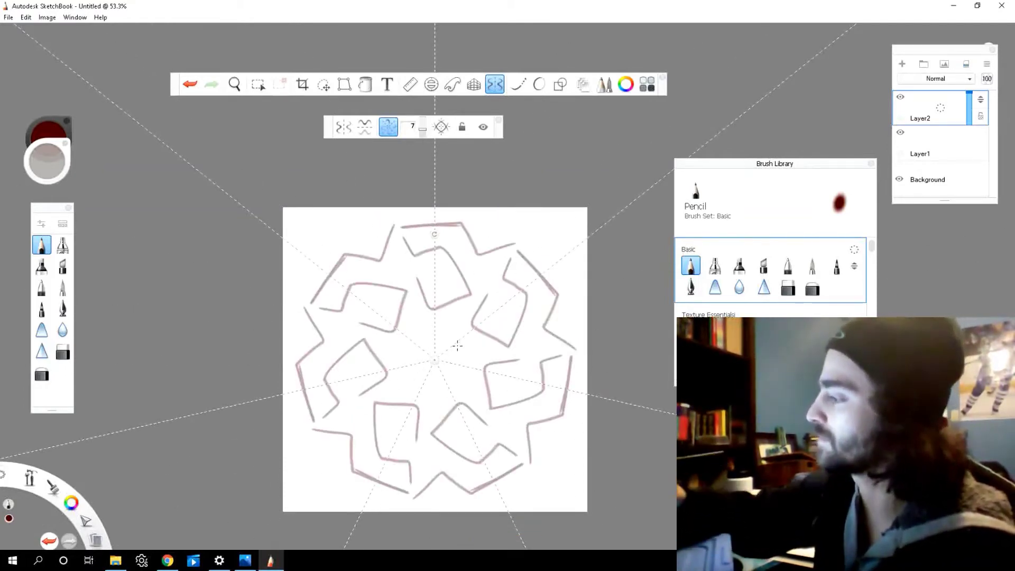
pyautogui.moveTo(457, 346)
pyautogui.mouseDown()
pyautogui.moveTo(449, 370)
pyautogui.moveTo(455, 352)
pyautogui.mouseUp()
pyautogui.moveTo(465, 313); pyautogui.dragTo(480, 343)
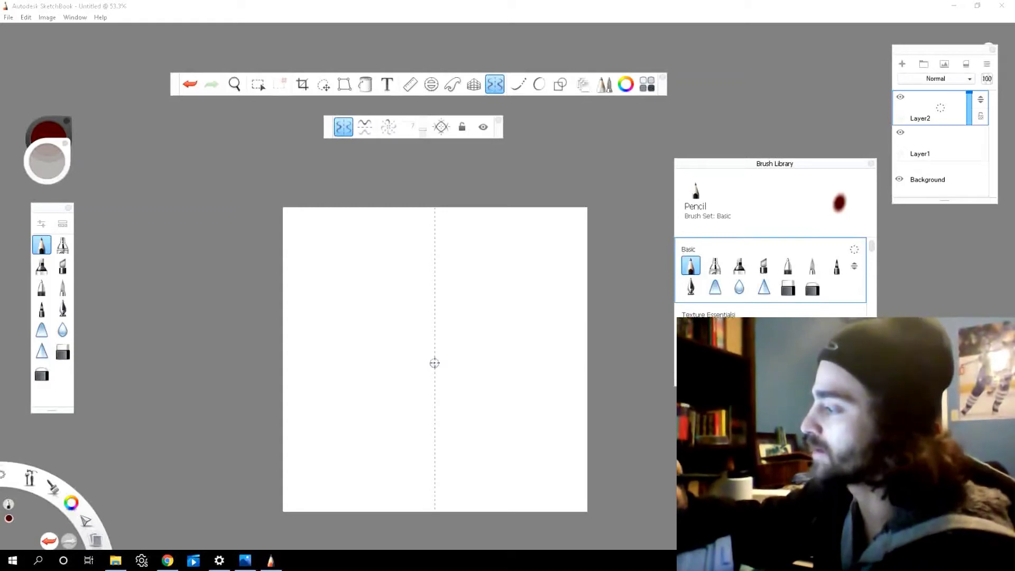
# Step: Move the centre handle of the vertical symmetry axis to the canvas's lower edge and sketch overlapping mirrored curves across the axis
pyautogui.moveTo(434, 363)
pyautogui.mouseDown()
pyautogui.moveTo(474, 324)
pyautogui.moveTo(485, 370)
pyautogui.moveTo(422, 369)
pyautogui.moveTo(413, 354)
pyautogui.moveTo(434, 362)
pyautogui.mouseUp()
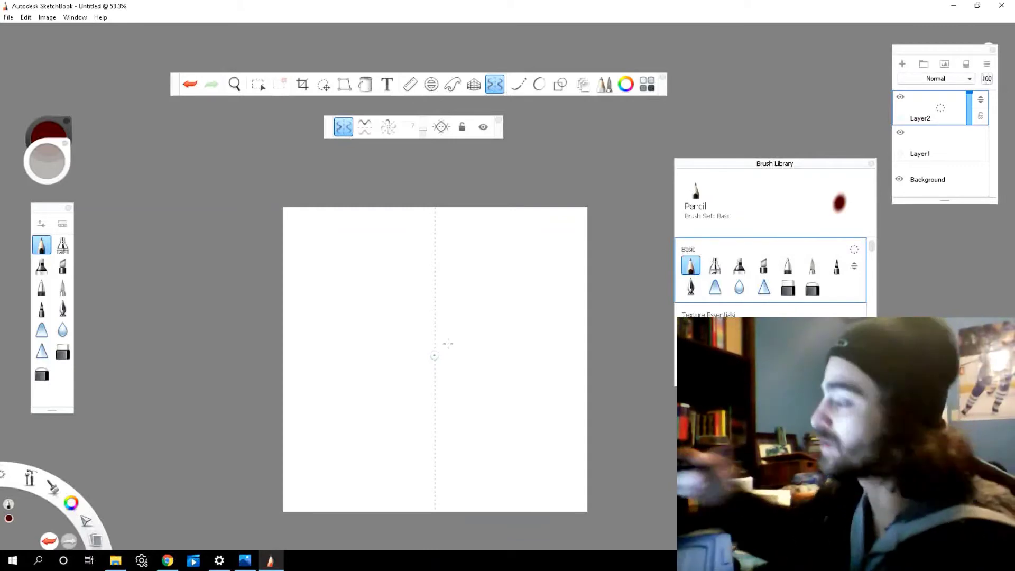
pyautogui.moveTo(435, 356); pyautogui.dragTo(430, 206)
pyautogui.moveTo(371, 403)
pyautogui.mouseDown()
pyautogui.moveTo(456, 332)
pyautogui.moveTo(451, 373)
pyautogui.moveTo(383, 366)
pyautogui.mouseUp()
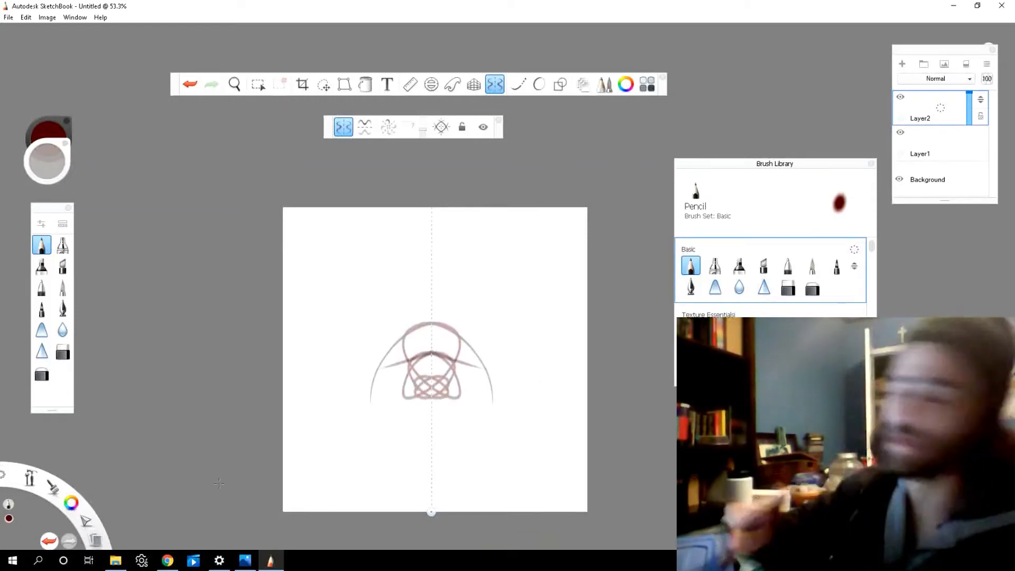
# Step: Clear Layer2 and sketch overlapping mirrored loops with the symmetry axis locked
pyautogui.click(967, 65)
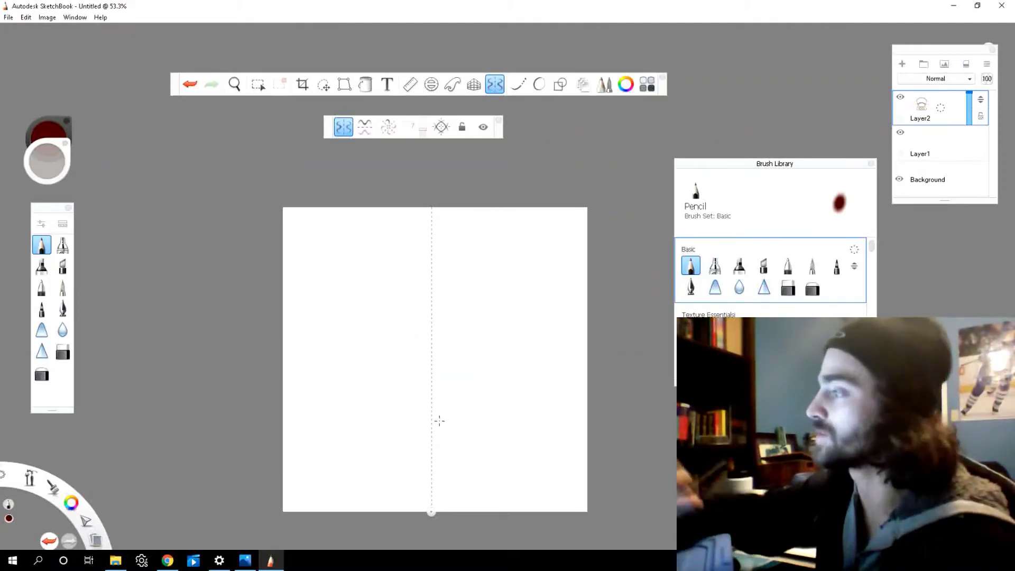
pyautogui.click(462, 127)
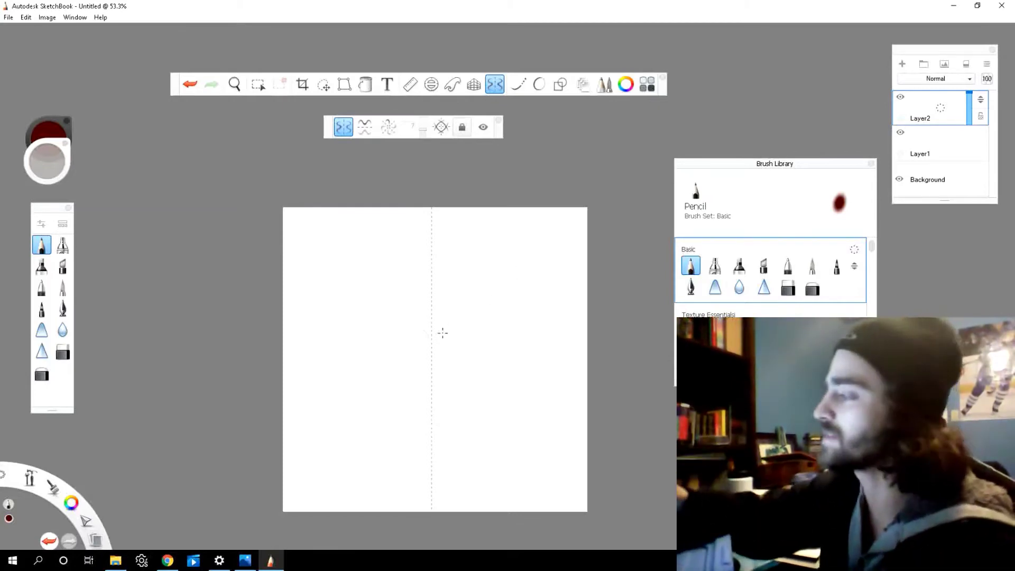
pyautogui.moveTo(443, 333)
pyautogui.mouseDown()
pyautogui.moveTo(451, 301)
pyautogui.moveTo(472, 465)
pyautogui.mouseUp()
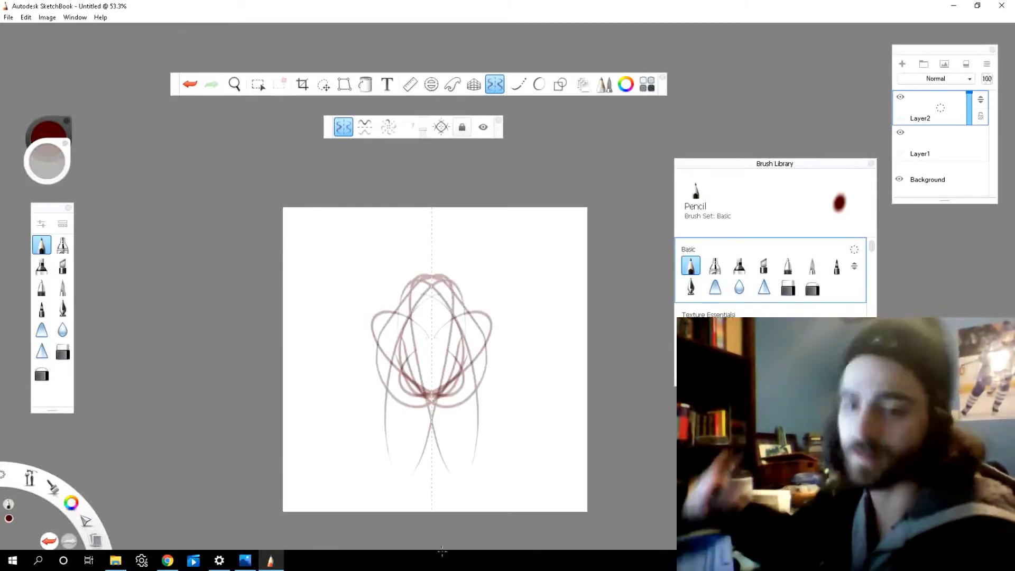
# Step: Clear Layer2, unlock the symmetry axis and sketch nested mirrored chevrons whose strokes stop at the axis
pyautogui.press('Delete')
pyautogui.click(462, 127)
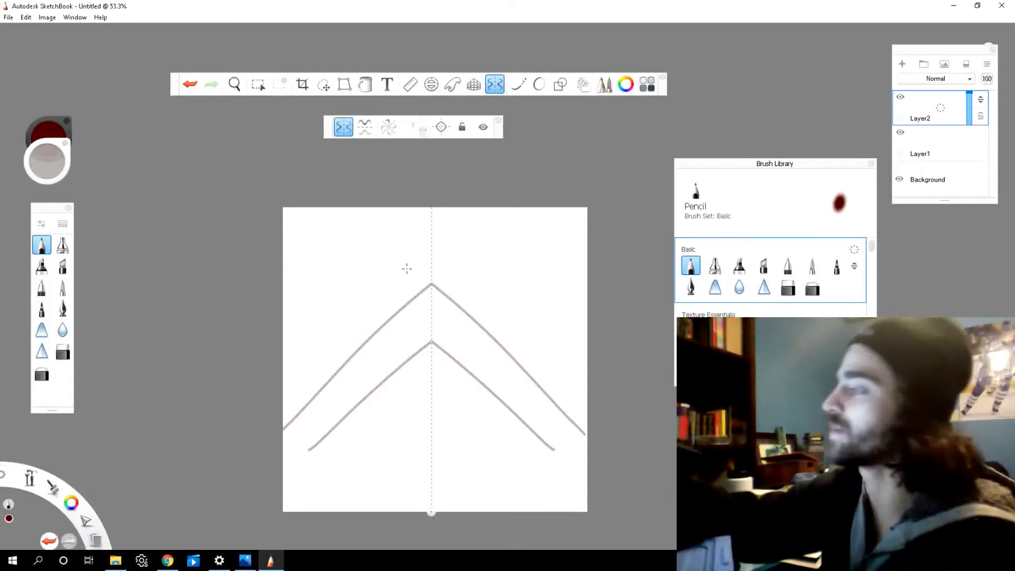
pyautogui.moveTo(277, 386); pyautogui.dragTo(431, 244)
pyautogui.moveTo(338, 508)
pyautogui.mouseDown()
pyautogui.moveTo(417, 416)
pyautogui.moveTo(369, 521)
pyautogui.moveTo(431, 405)
pyautogui.mouseUp()
pyautogui.moveTo(337, 470); pyautogui.dragTo(432, 358)
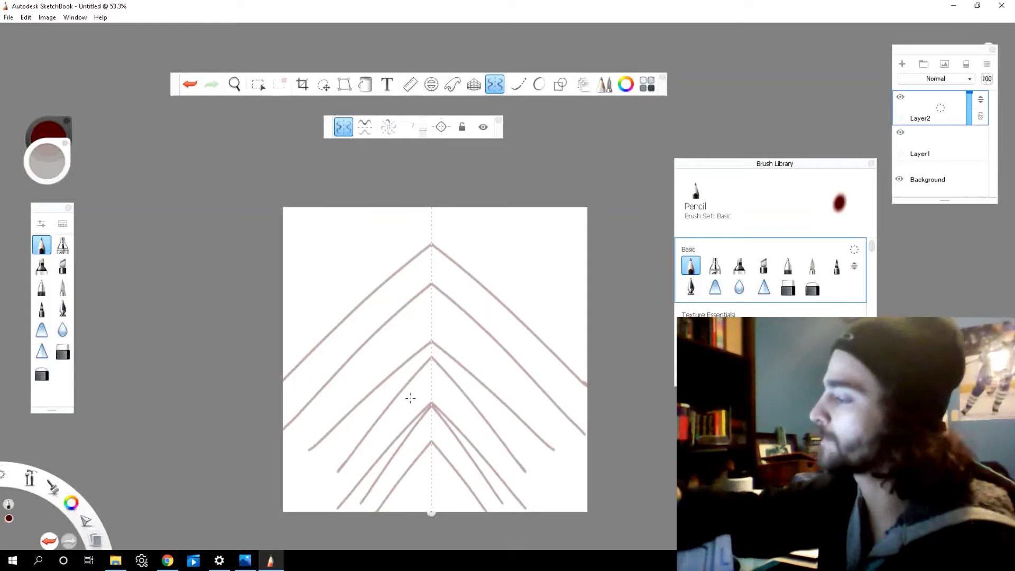
# Step: Clear Layer2 and add horizontal-axis symmetry, with both axes crossing near the middle of the canvas
pyautogui.click(966, 64)
pyautogui.click(365, 126)
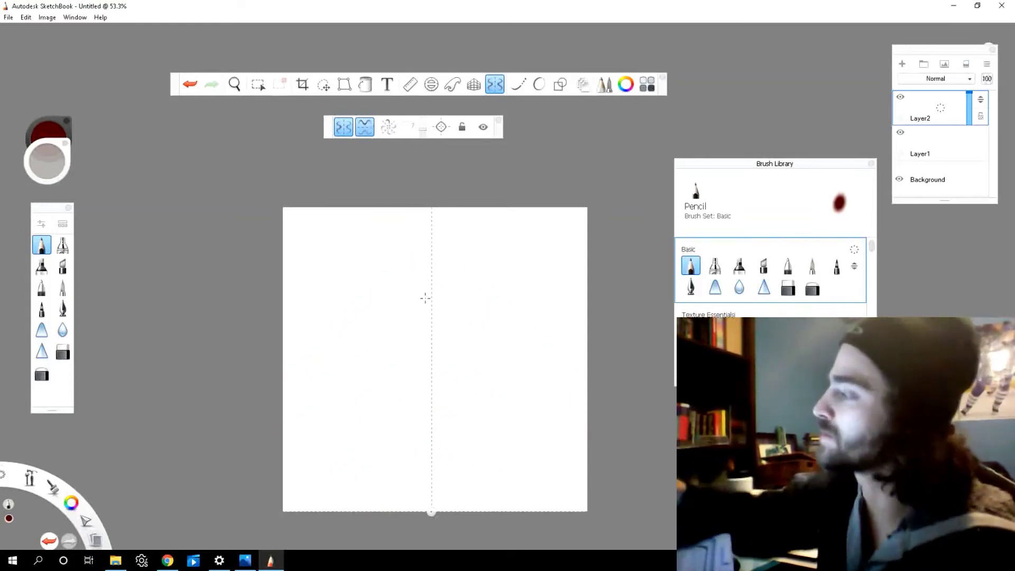
pyautogui.moveTo(432, 512); pyautogui.dragTo(437, 345)
# Step: Sketch test strokes toward and across both symmetry axes and remove them
pyautogui.moveTo(365, 253); pyautogui.dragTo(367, 436)
pyautogui.moveTo(486, 239); pyautogui.dragTo(488, 451)
pyautogui.moveTo(436, 299); pyautogui.dragTo(410, 302)
pyautogui.moveTo(473, 324); pyautogui.dragTo(459, 345)
pyautogui.moveTo(474, 333)
pyautogui.mouseDown()
pyautogui.moveTo(465, 345)
pyautogui.moveTo(574, 340)
pyautogui.mouseUp()
pyautogui.hotkey('ctrl', 'z')
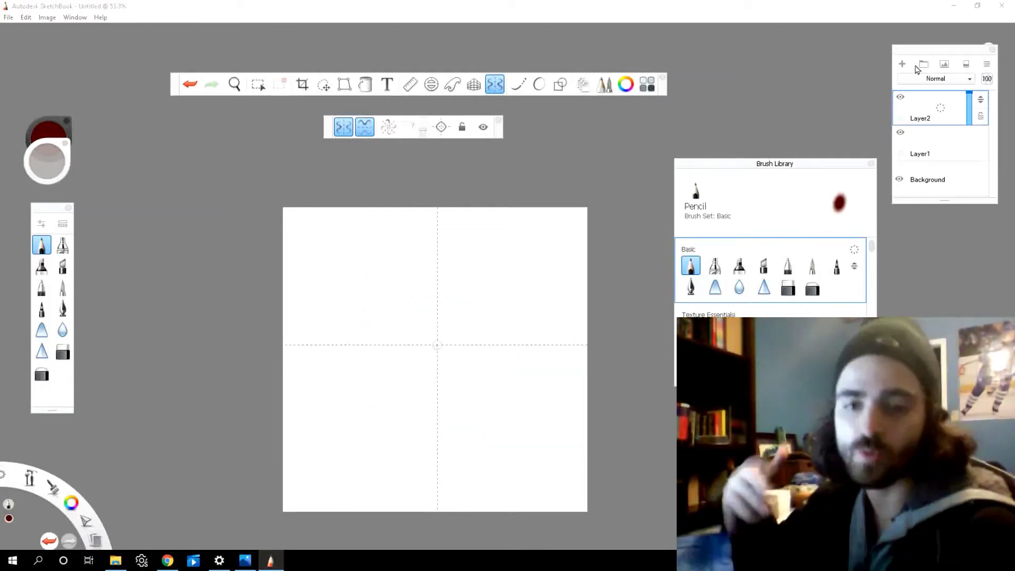
# Step: Sketch tall curved strokes from the canvas's lower part up to and across the horizontal symmetry axis
pyautogui.moveTo(342, 462); pyautogui.dragTo(347, 344)
pyautogui.moveTo(346, 345); pyautogui.dragTo(377, 213)
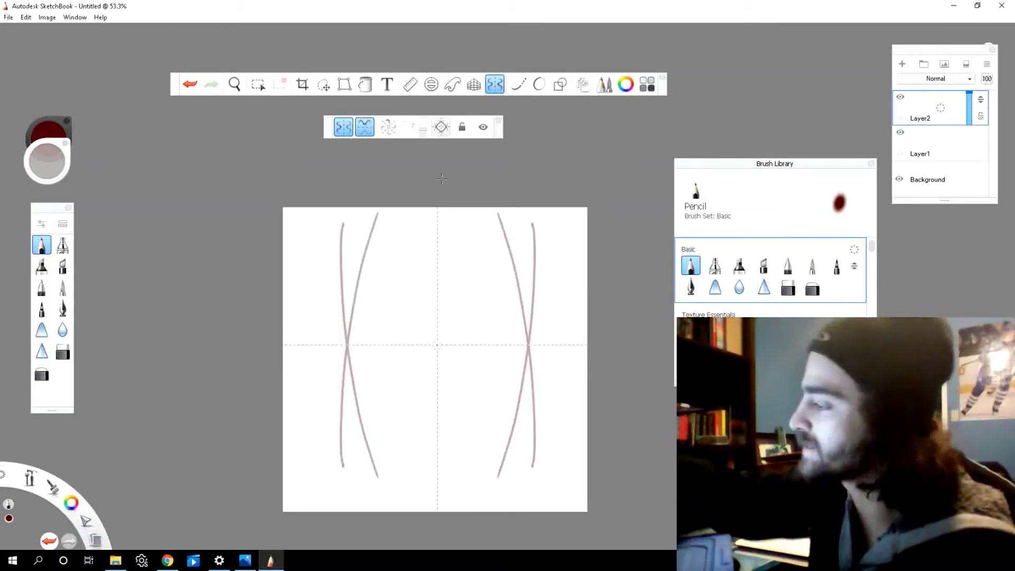
pyautogui.moveTo(392, 456); pyautogui.dragTo(404, 320)
pyautogui.moveTo(397, 463); pyautogui.dragTo(416, 221)
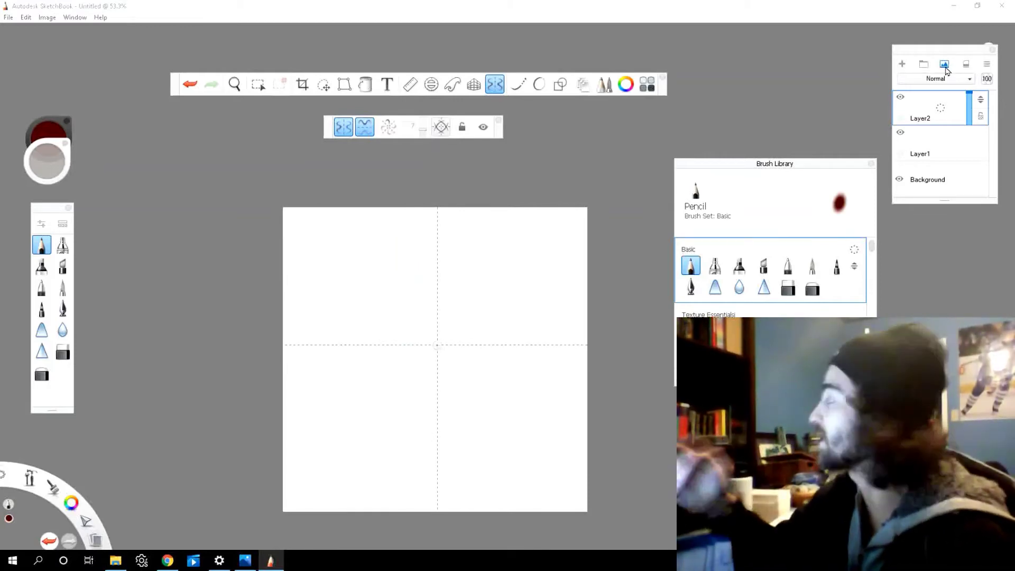
# Step: Turn off horizontal-axis symmetry and reposition the vertical symmetry axis by its centre handle, lower on the canvas
pyautogui.click(551, 10)
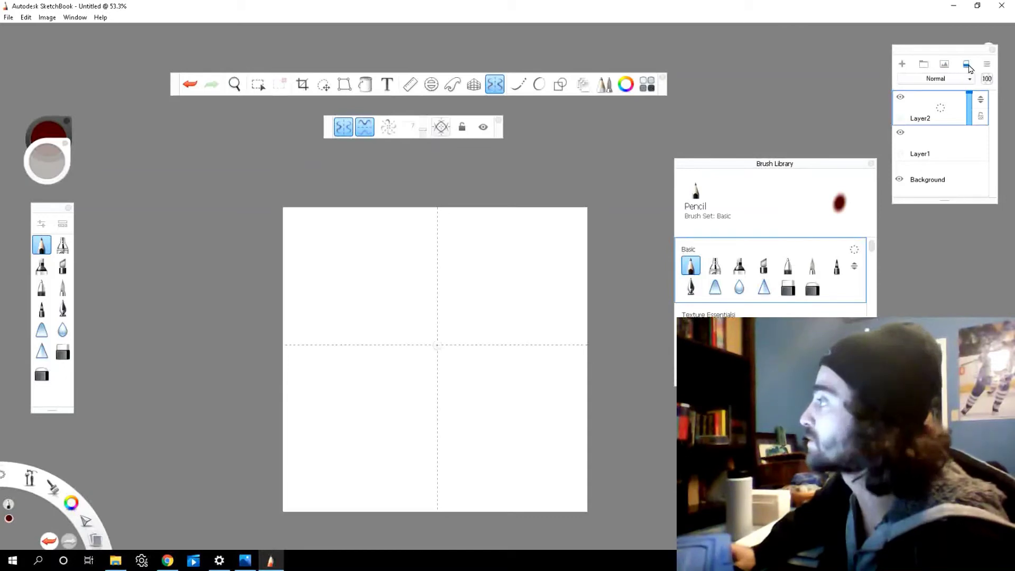
pyautogui.click(364, 129)
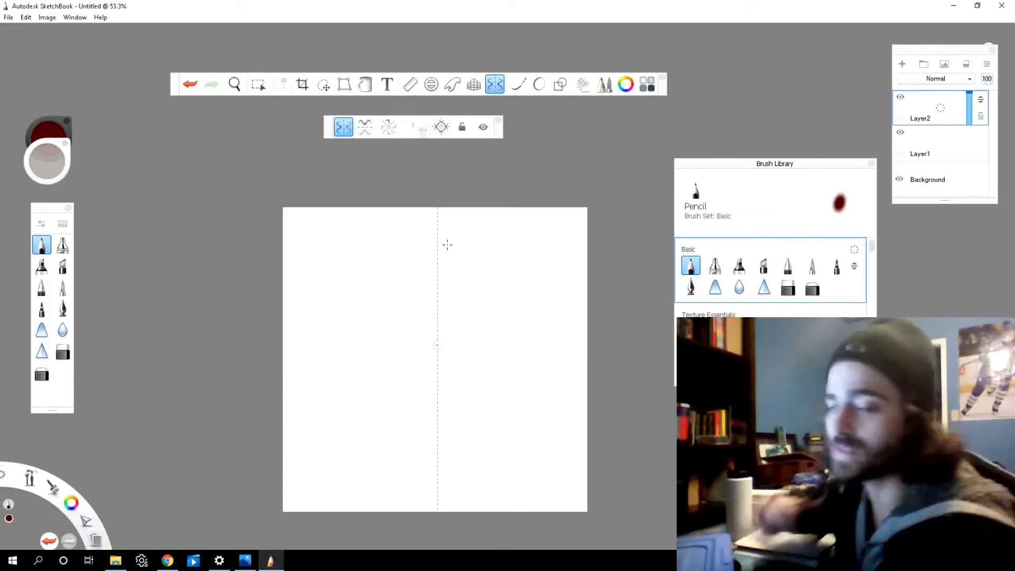
pyautogui.moveTo(436, 345); pyautogui.dragTo(434, 382)
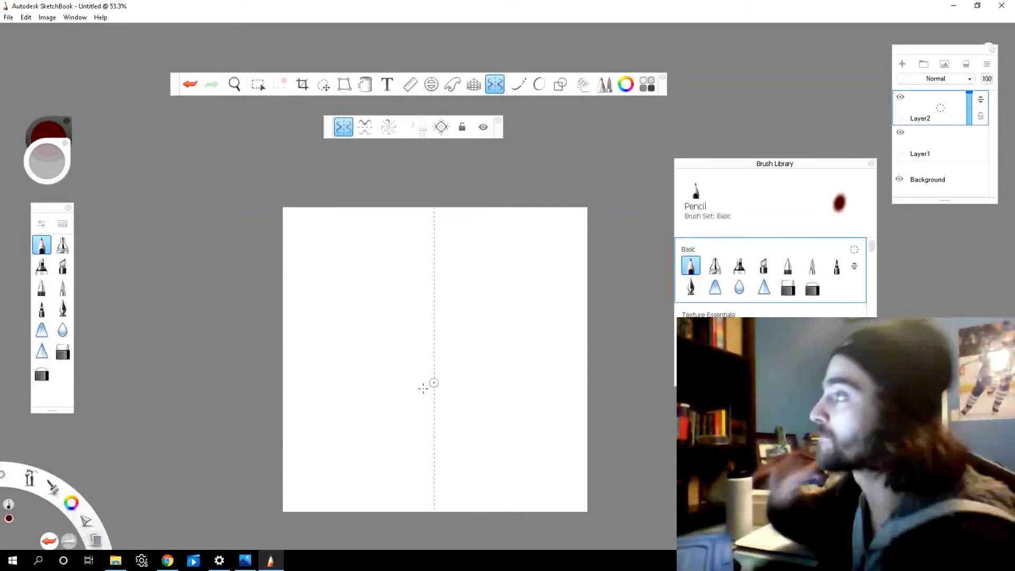
pyautogui.moveTo(431, 380); pyautogui.dragTo(436, 511)
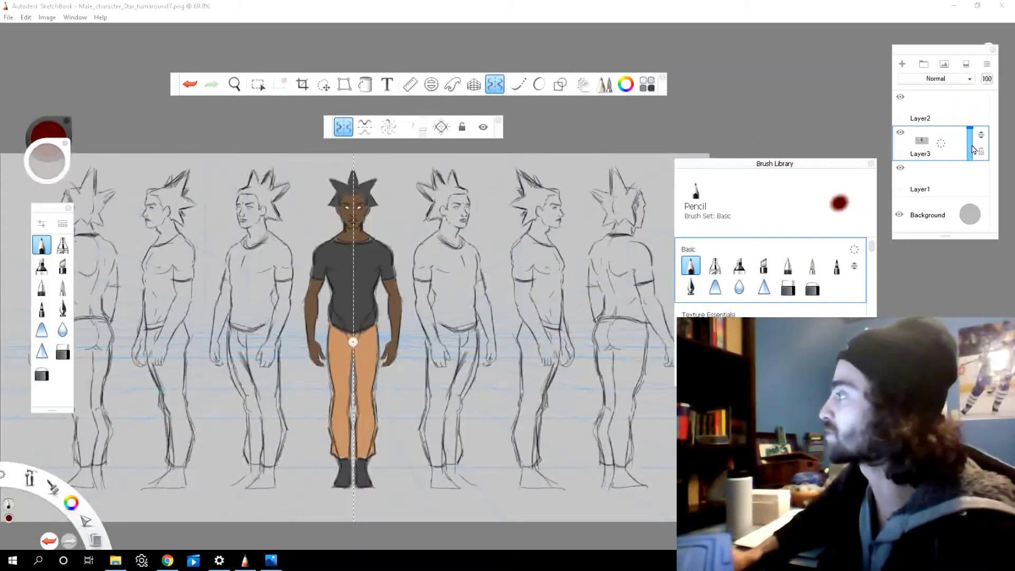
# Step: Lower Layer3's opacity to about 48 to fade the character turnaround, and make Layer2 active with the symmetry axis locked
pyautogui.moveTo(970, 146); pyautogui.dragTo(968, 137)
pyautogui.click(957, 112)
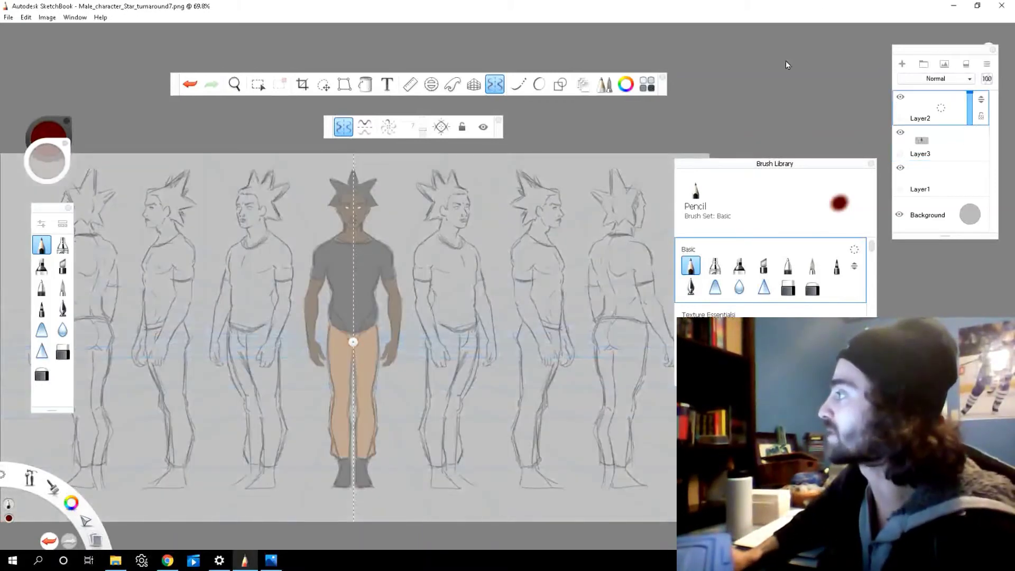
pyautogui.click(349, 131)
pyautogui.click(349, 131)
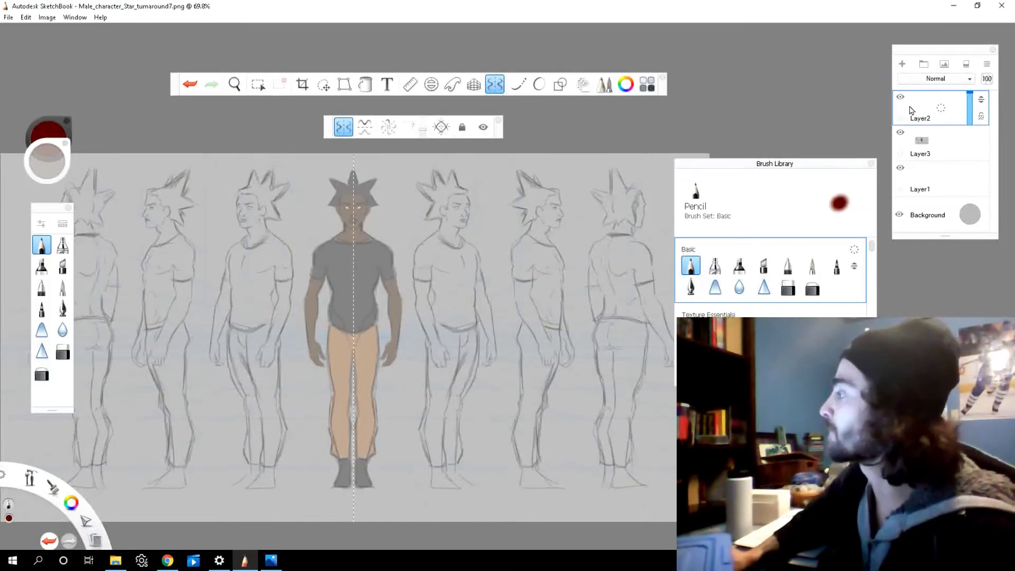
# Step: Trace the central figure's hairline, brows, eyes, ears, nose, mouth and jaw on Layer2 with mirrored dark red pencil strokes
pyautogui.scroll(6, 378, 201)
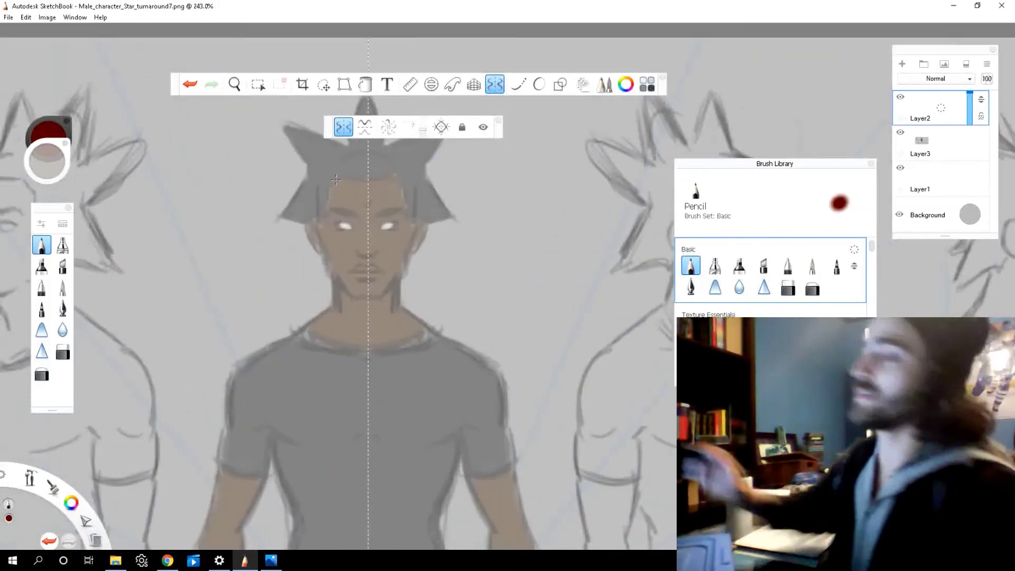
pyautogui.moveTo(405, 210)
pyautogui.mouseDown()
pyautogui.moveTo(383, 211)
pyautogui.moveTo(379, 226)
pyautogui.moveTo(417, 240)
pyautogui.moveTo(422, 225)
pyautogui.moveTo(412, 257)
pyautogui.moveTo(373, 298)
pyautogui.moveTo(373, 271)
pyautogui.moveTo(385, 271)
pyautogui.moveTo(377, 262)
pyautogui.mouseUp()
pyautogui.moveTo(414, 180)
pyautogui.mouseDown()
pyautogui.moveTo(404, 221)
pyautogui.moveTo(394, 176)
pyautogui.moveTo(374, 175)
pyautogui.mouseUp()
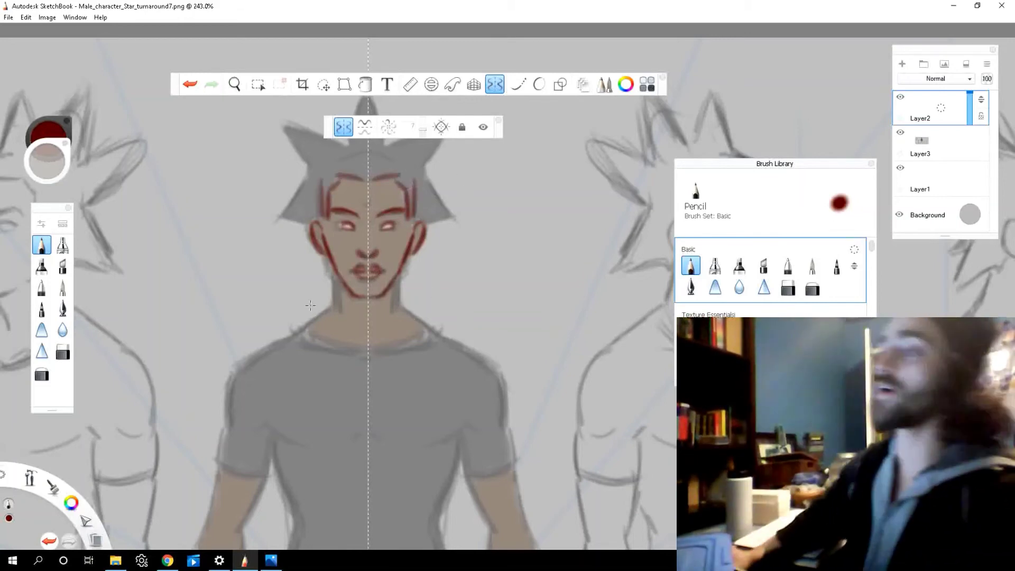
pyautogui.scroll(-3, 360, 290)
pyautogui.scroll(2, 412, 292)
pyautogui.moveTo(372, 259); pyautogui.dragTo(365, 284)
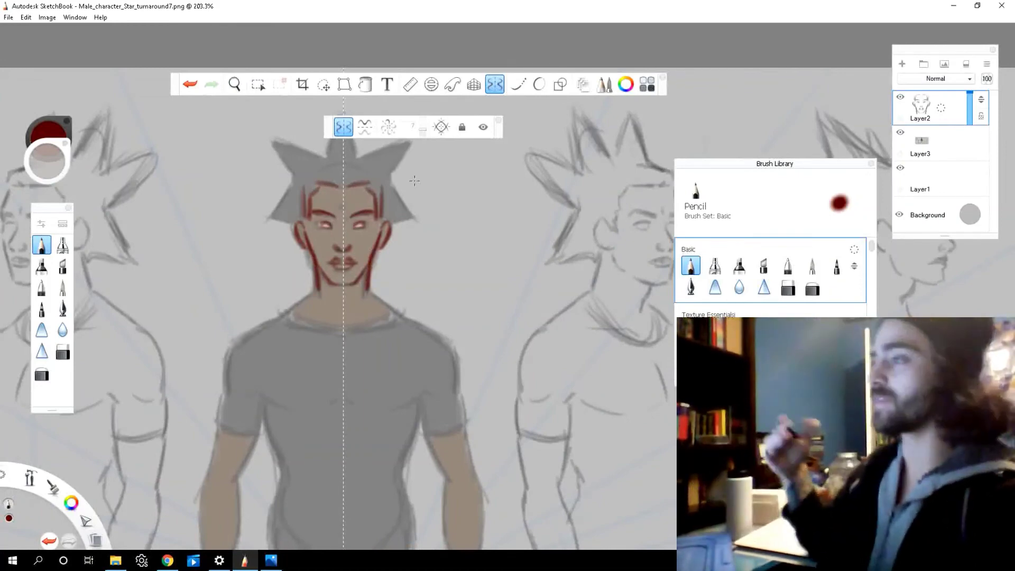
# Step: Trace the central figure's spiky hair outline with mirrored dark red strokes, including the centre spike
pyautogui.scroll(-3, 394, 228)
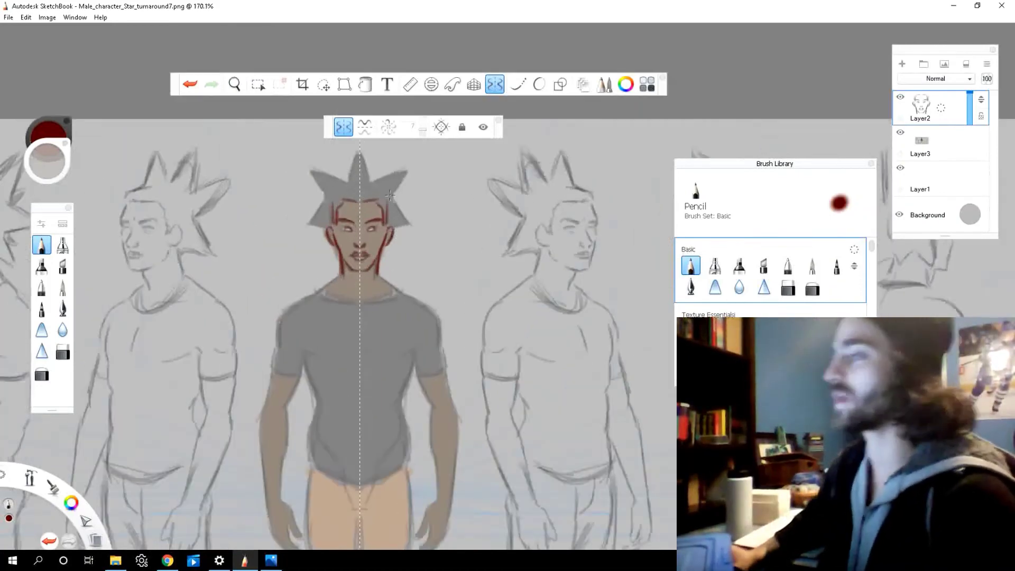
pyautogui.scroll(4, 389, 195)
pyautogui.moveTo(348, 174)
pyautogui.mouseDown()
pyautogui.moveTo(406, 180)
pyautogui.moveTo(403, 192)
pyautogui.moveTo(393, 187)
pyautogui.moveTo(398, 242)
pyautogui.mouseUp()
pyautogui.moveTo(399, 202); pyautogui.dragTo(423, 233)
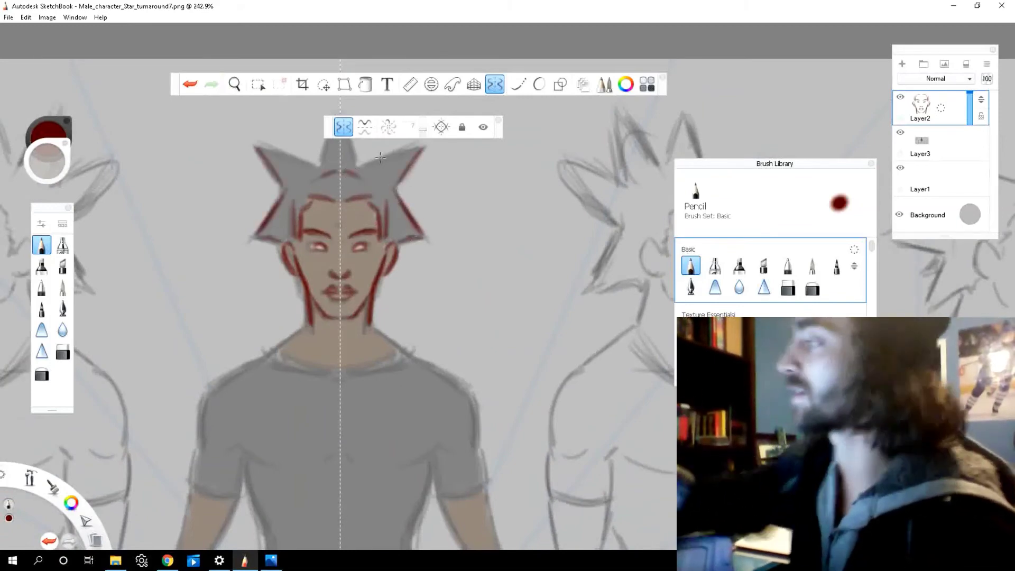
pyautogui.moveTo(364, 165)
pyautogui.mouseDown()
pyautogui.moveTo(424, 143)
pyautogui.moveTo(388, 158)
pyautogui.moveTo(442, 260)
pyautogui.mouseUp()
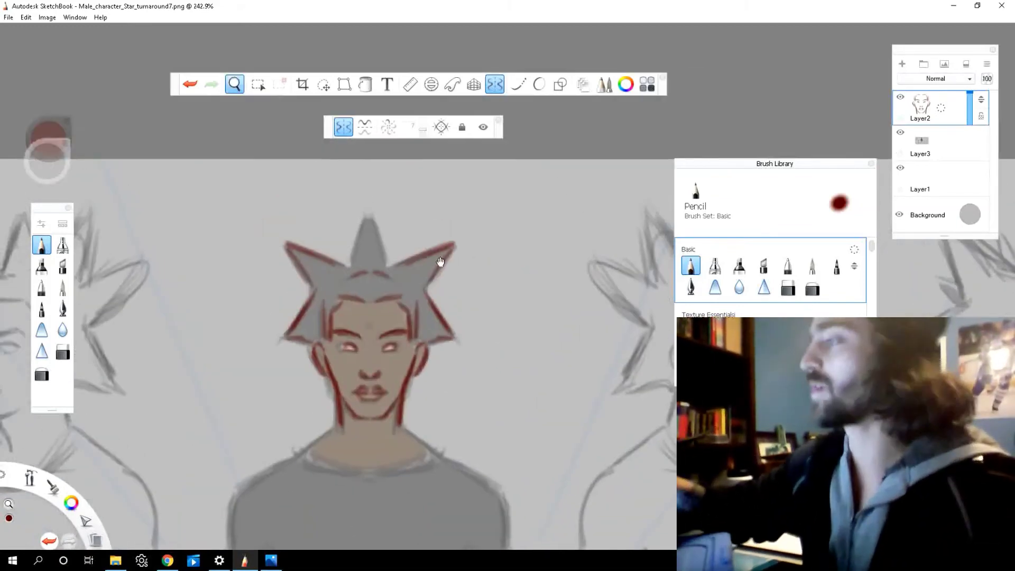
pyautogui.moveTo(374, 217)
pyautogui.mouseDown()
pyautogui.moveTo(385, 258)
pyautogui.moveTo(376, 226)
pyautogui.mouseUp()
# Step: Trace the central figure's neck, shirt collar, shoulders, armpits and upper arms with mirrored pencil strokes
pyautogui.moveTo(465, 482); pyautogui.dragTo(473, 353)
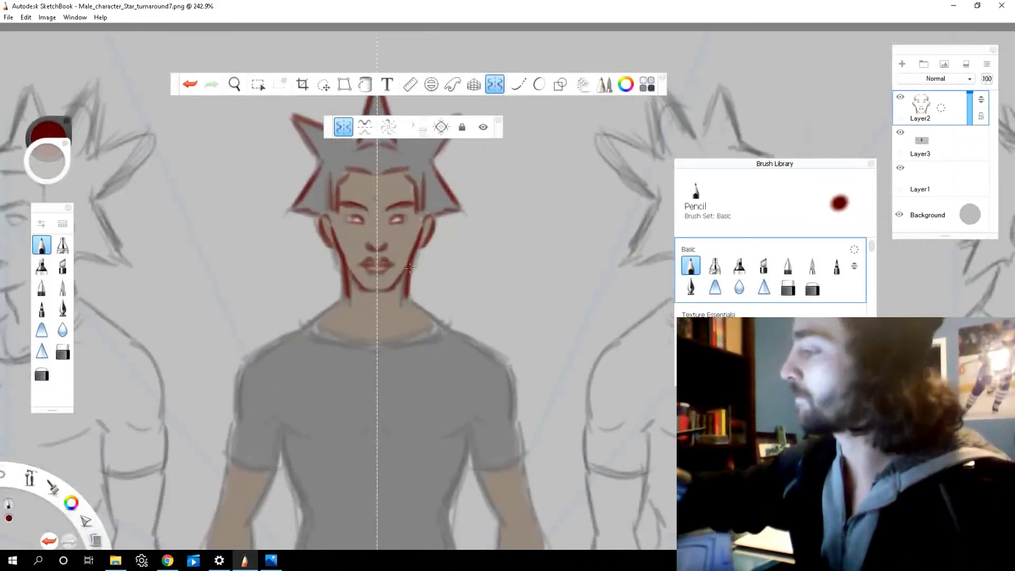
pyautogui.moveTo(409, 298); pyautogui.dragTo(440, 324)
pyautogui.moveTo(384, 348)
pyautogui.mouseDown()
pyautogui.moveTo(446, 326)
pyautogui.moveTo(508, 365)
pyautogui.moveTo(515, 414)
pyautogui.moveTo(476, 417)
pyautogui.moveTo(443, 437)
pyautogui.moveTo(473, 456)
pyautogui.moveTo(499, 517)
pyautogui.mouseUp()
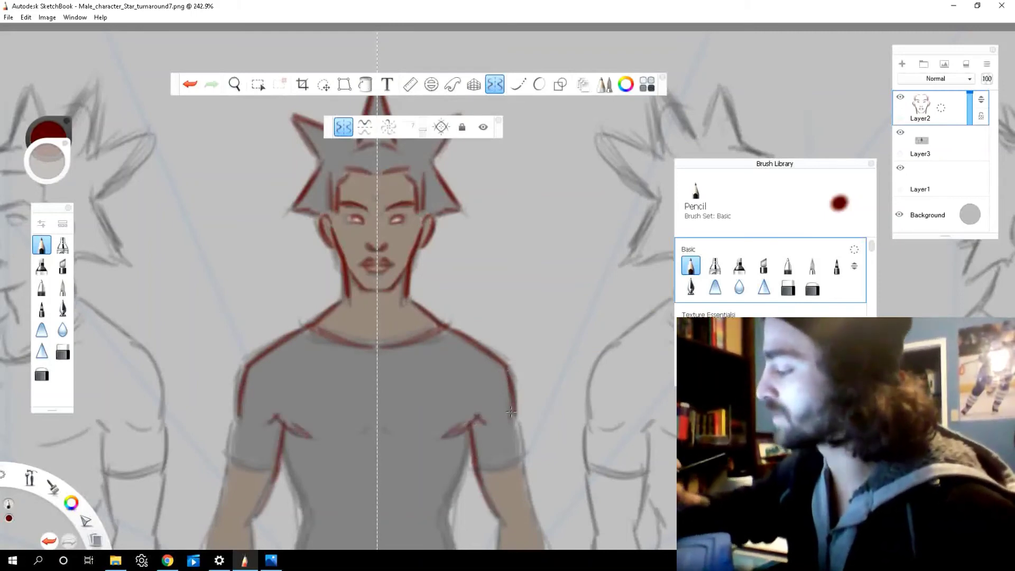
pyautogui.moveTo(511, 413); pyautogui.dragTo(530, 494)
pyautogui.moveTo(520, 438); pyautogui.dragTo(530, 494)
# Step: Trace the central figure's arm outlines down to the wrists with mirrored pencil strokes
pyautogui.scroll(-6, 546, 344)
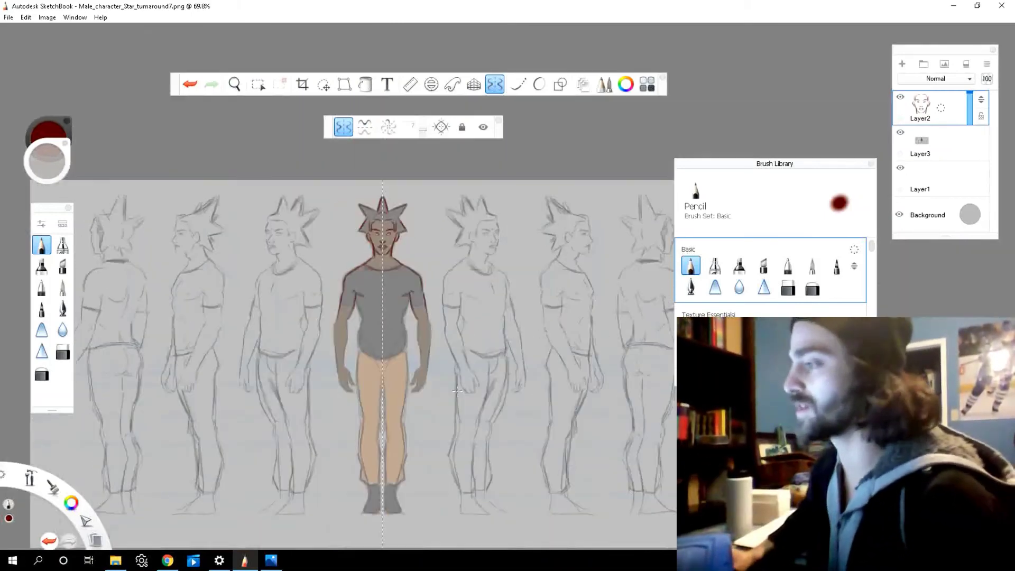
pyautogui.scroll(2, 458, 394)
pyautogui.moveTo(404, 283)
pyautogui.mouseDown()
pyautogui.moveTo(402, 345)
pyautogui.moveTo(420, 338)
pyautogui.moveTo(423, 355)
pyautogui.mouseUp()
pyautogui.moveTo(413, 267); pyautogui.dragTo(417, 305)
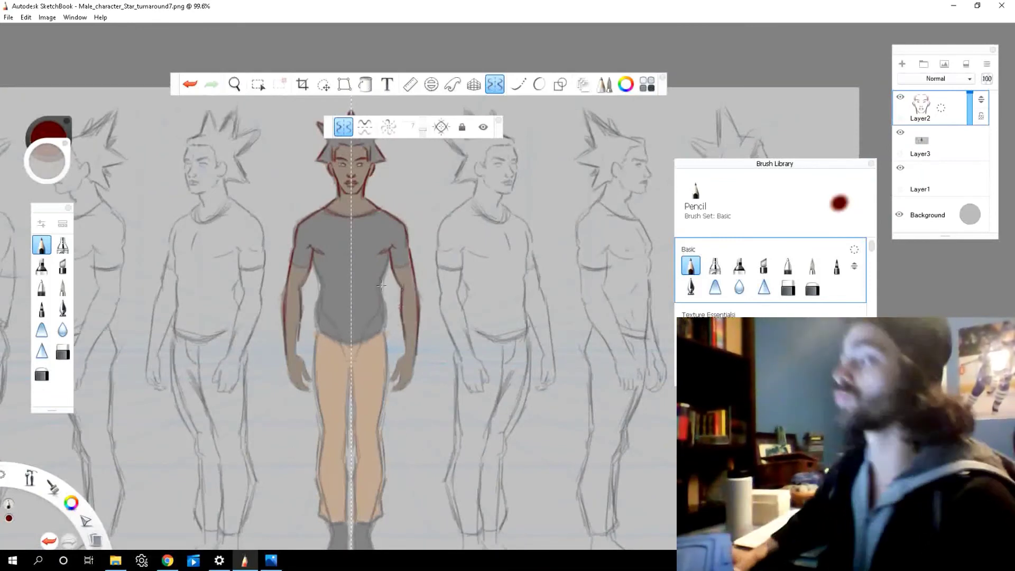
pyautogui.scroll(-3, 381, 285)
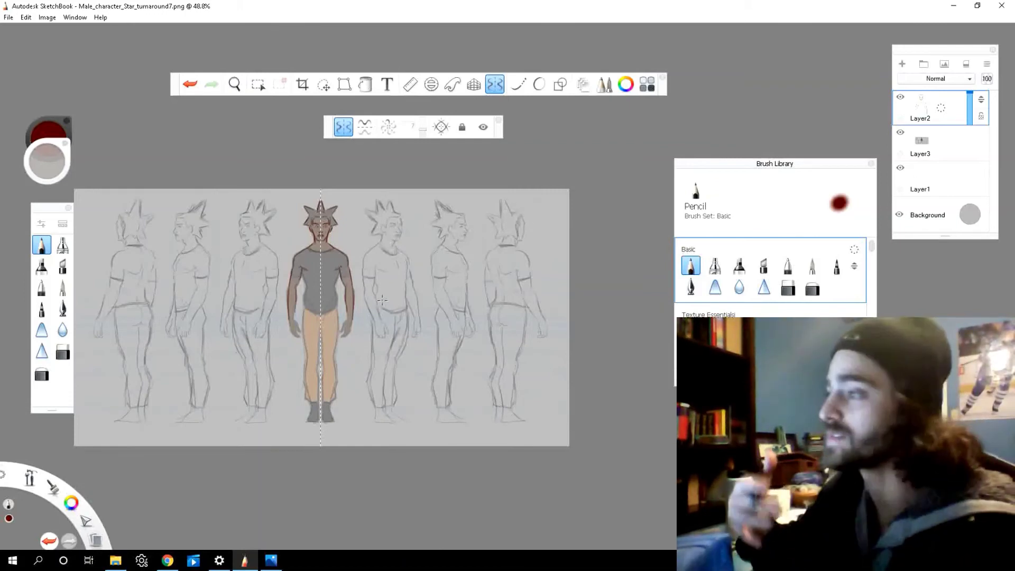
# Step: Trace the face, ear, neck and front hair spikes of the three-quarter view beside the central figure, mirroring them onto its counterpart
pyautogui.scroll(1, 373, 239)
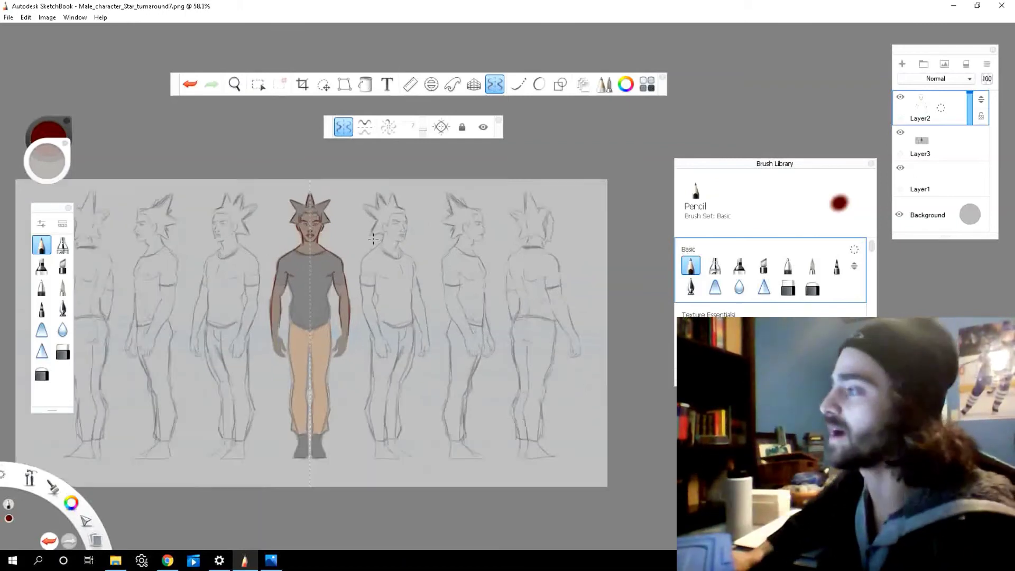
pyautogui.scroll(2, 374, 239)
pyautogui.scroll(3, 395, 243)
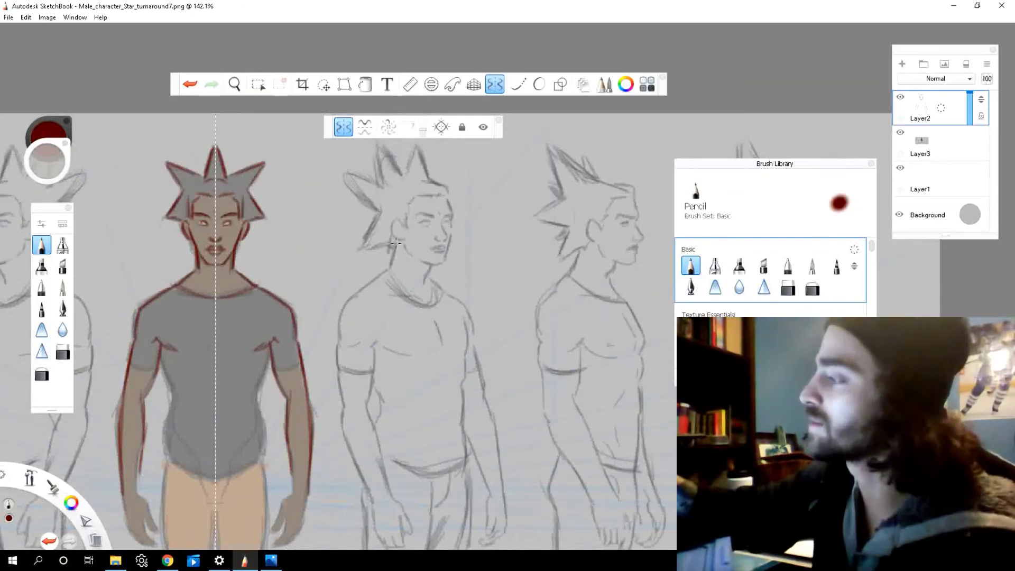
pyautogui.moveTo(396, 243)
pyautogui.mouseDown()
pyautogui.moveTo(390, 269)
pyautogui.moveTo(425, 284)
pyautogui.moveTo(406, 251)
pyautogui.moveTo(421, 259)
pyautogui.moveTo(449, 225)
pyautogui.moveTo(444, 195)
pyautogui.mouseUp()
pyautogui.moveTo(415, 197)
pyautogui.mouseDown()
pyautogui.moveTo(406, 226)
pyautogui.moveTo(399, 219)
pyautogui.moveTo(434, 216)
pyautogui.mouseUp()
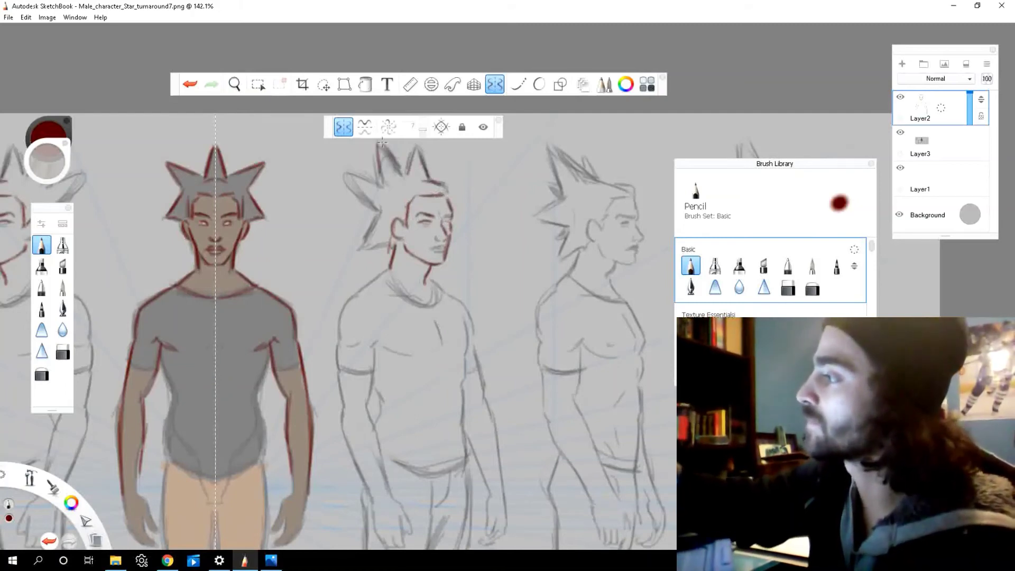
# Step: Trace the three-quarter figure's shoulder, far arm and front torso edge with mirrored pencil strokes
pyautogui.moveTo(437, 286)
pyautogui.mouseDown()
pyautogui.moveTo(470, 324)
pyautogui.moveTo(467, 351)
pyautogui.moveTo(495, 425)
pyautogui.moveTo(505, 489)
pyautogui.mouseUp()
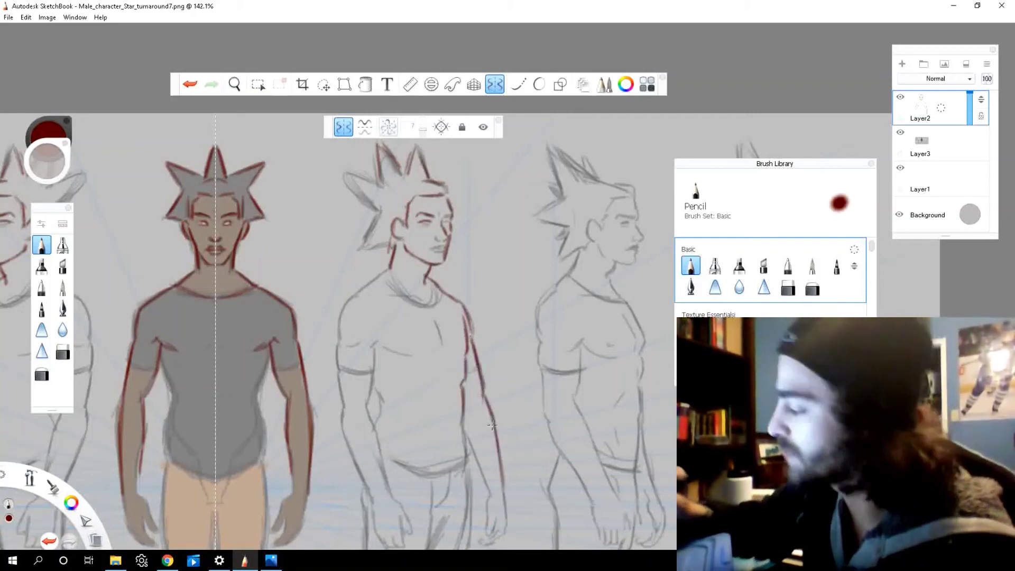
pyautogui.moveTo(463, 428); pyautogui.dragTo(485, 490)
pyautogui.moveTo(466, 400); pyautogui.dragTo(464, 452)
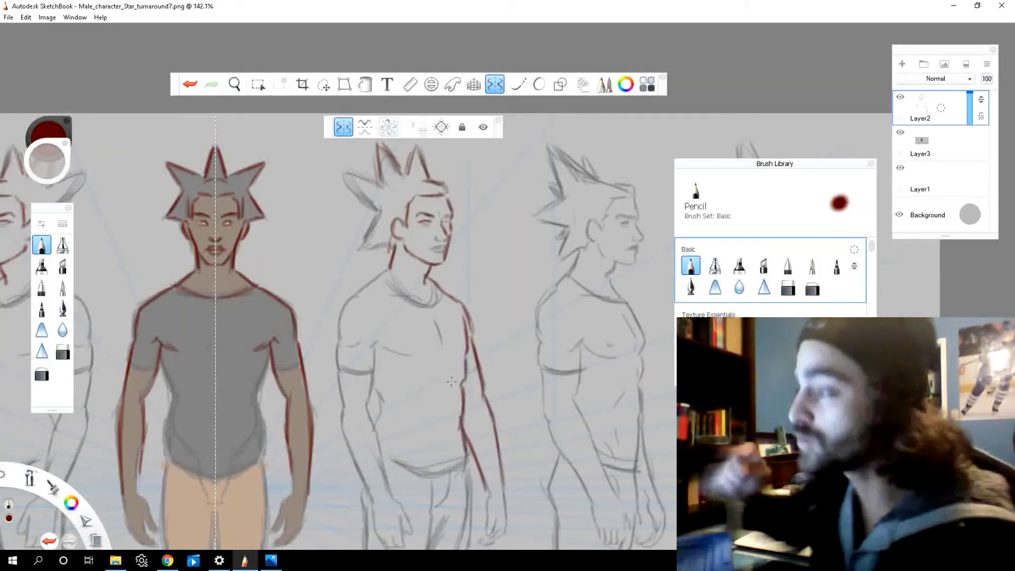
# Step: Trace the three-quarter figure's shirt collar, near shoulder and sleeve with mirrored pencil strokes
pyautogui.scroll(-8, 432, 310)
pyautogui.scroll(5, 407, 331)
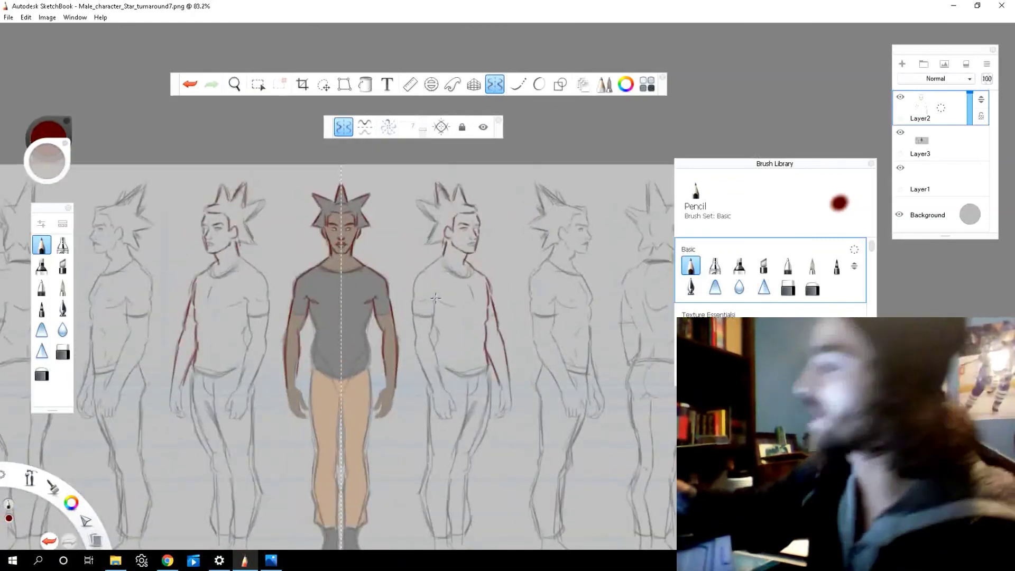
pyautogui.moveTo(434, 300)
pyautogui.mouseDown()
pyautogui.moveTo(412, 308)
pyautogui.moveTo(430, 264)
pyautogui.moveTo(447, 243)
pyautogui.moveTo(444, 256)
pyautogui.moveTo(469, 274)
pyautogui.mouseUp()
pyautogui.scroll(-3, 376, 300)
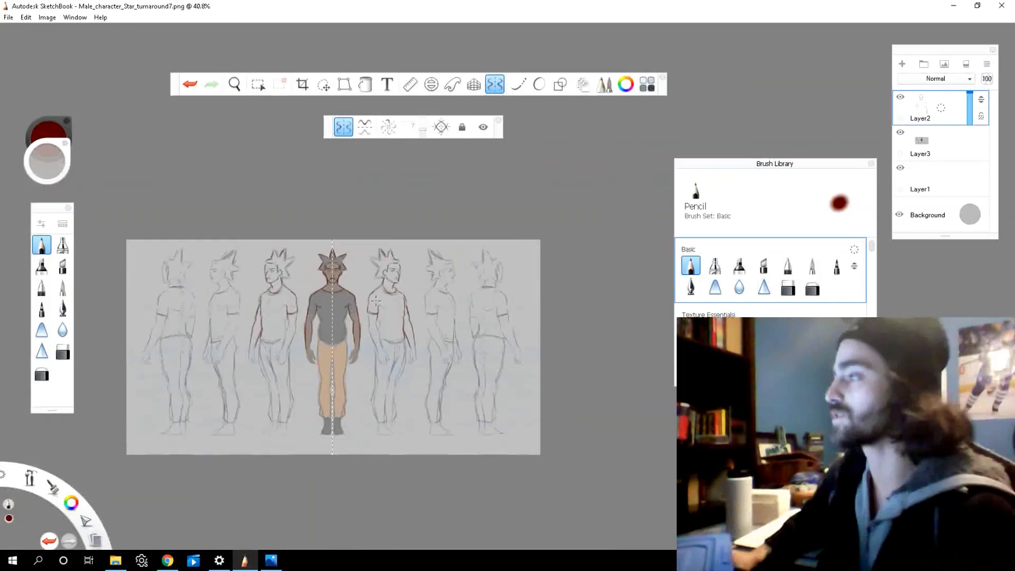
# Step: Make Layer3, which holds the turnaround sketch, the active layer and frame the side and back views
pyautogui.click(936, 149)
pyautogui.scroll(3, 403, 320)
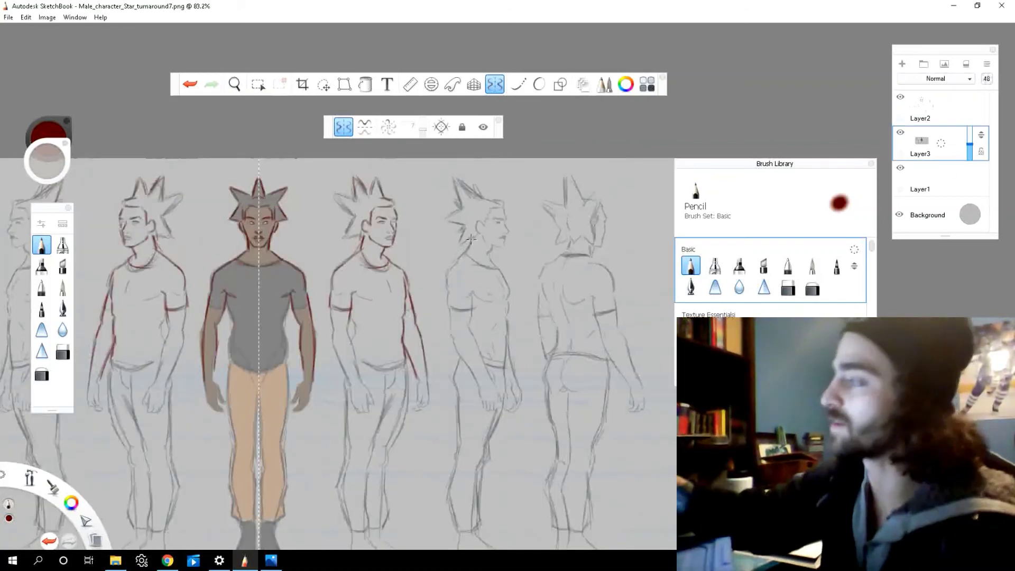